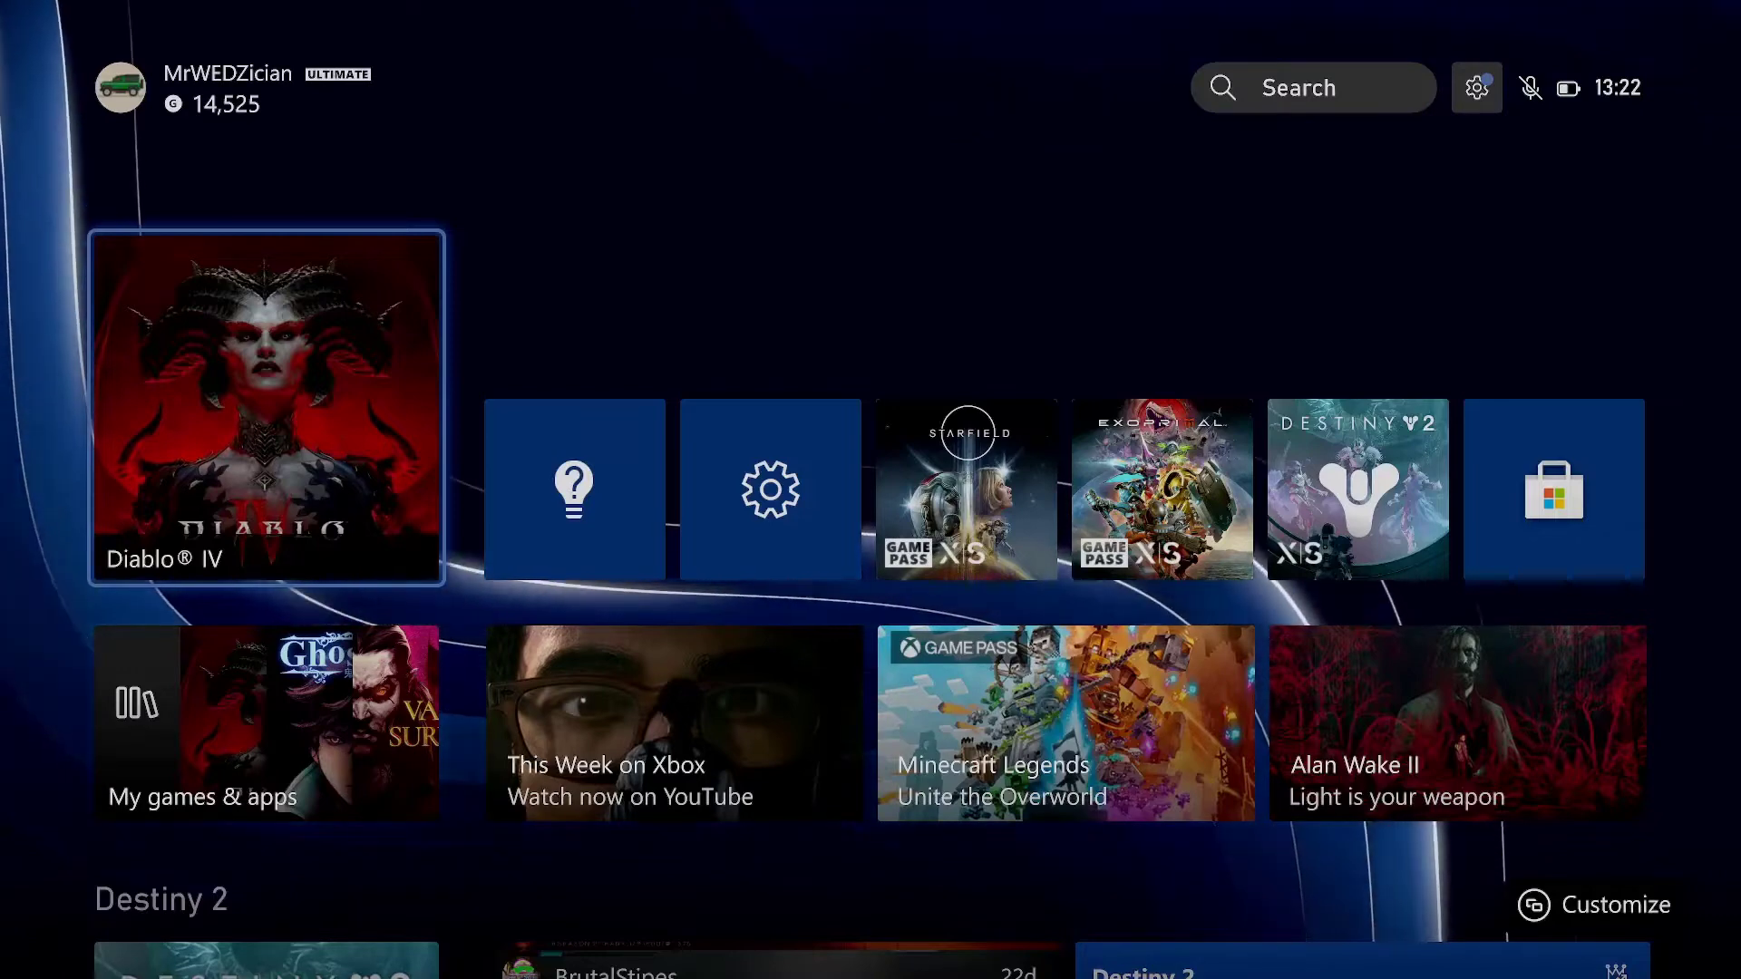
# - Open the console's Settings from the home screen
pyautogui.press('Up')
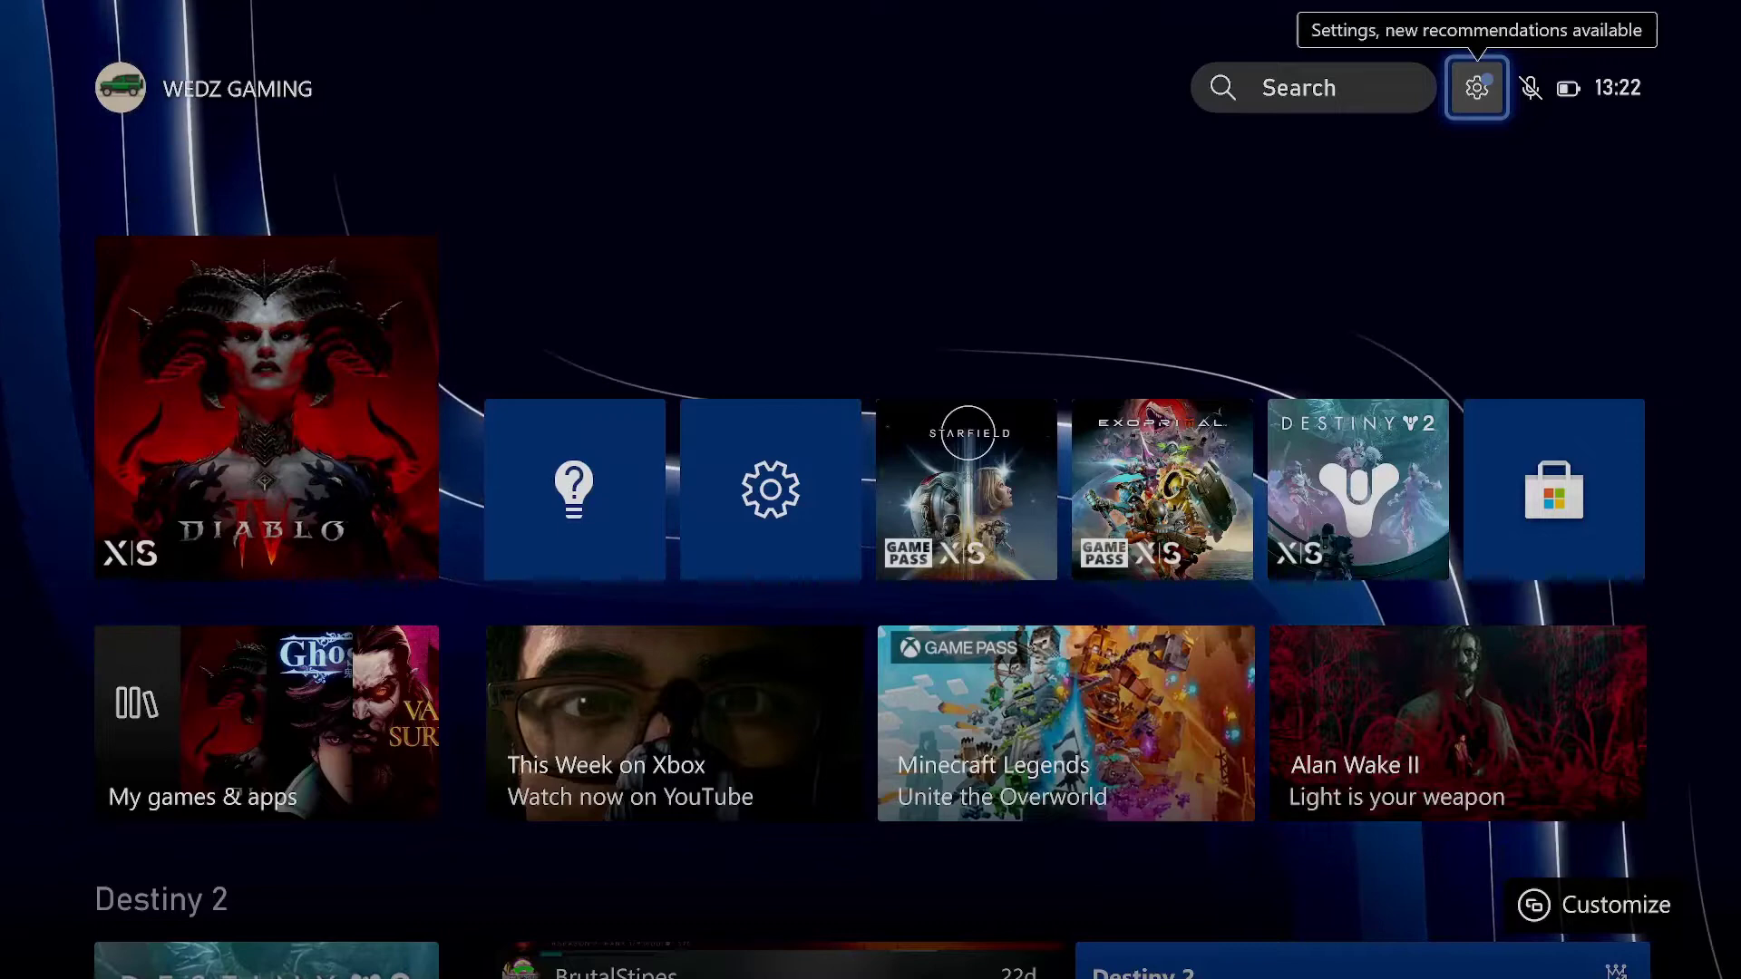
pyautogui.press('Down')
pyautogui.press('Left')
pyautogui.press('Left')
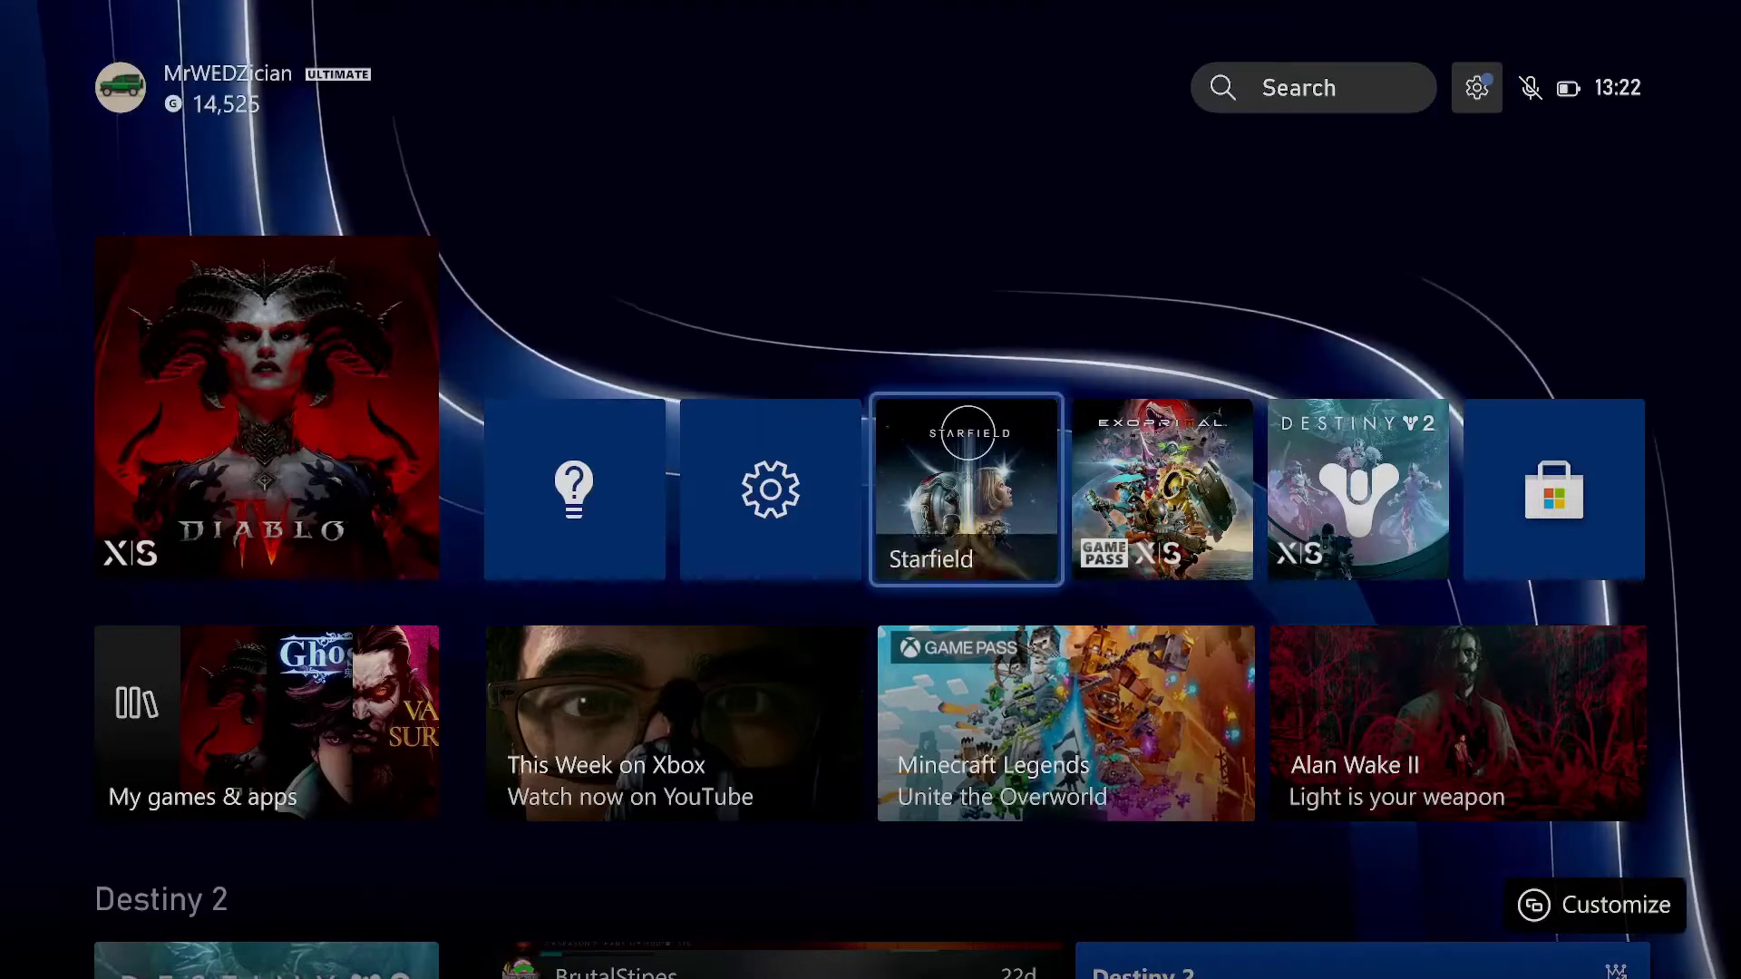
pyautogui.press('Left')
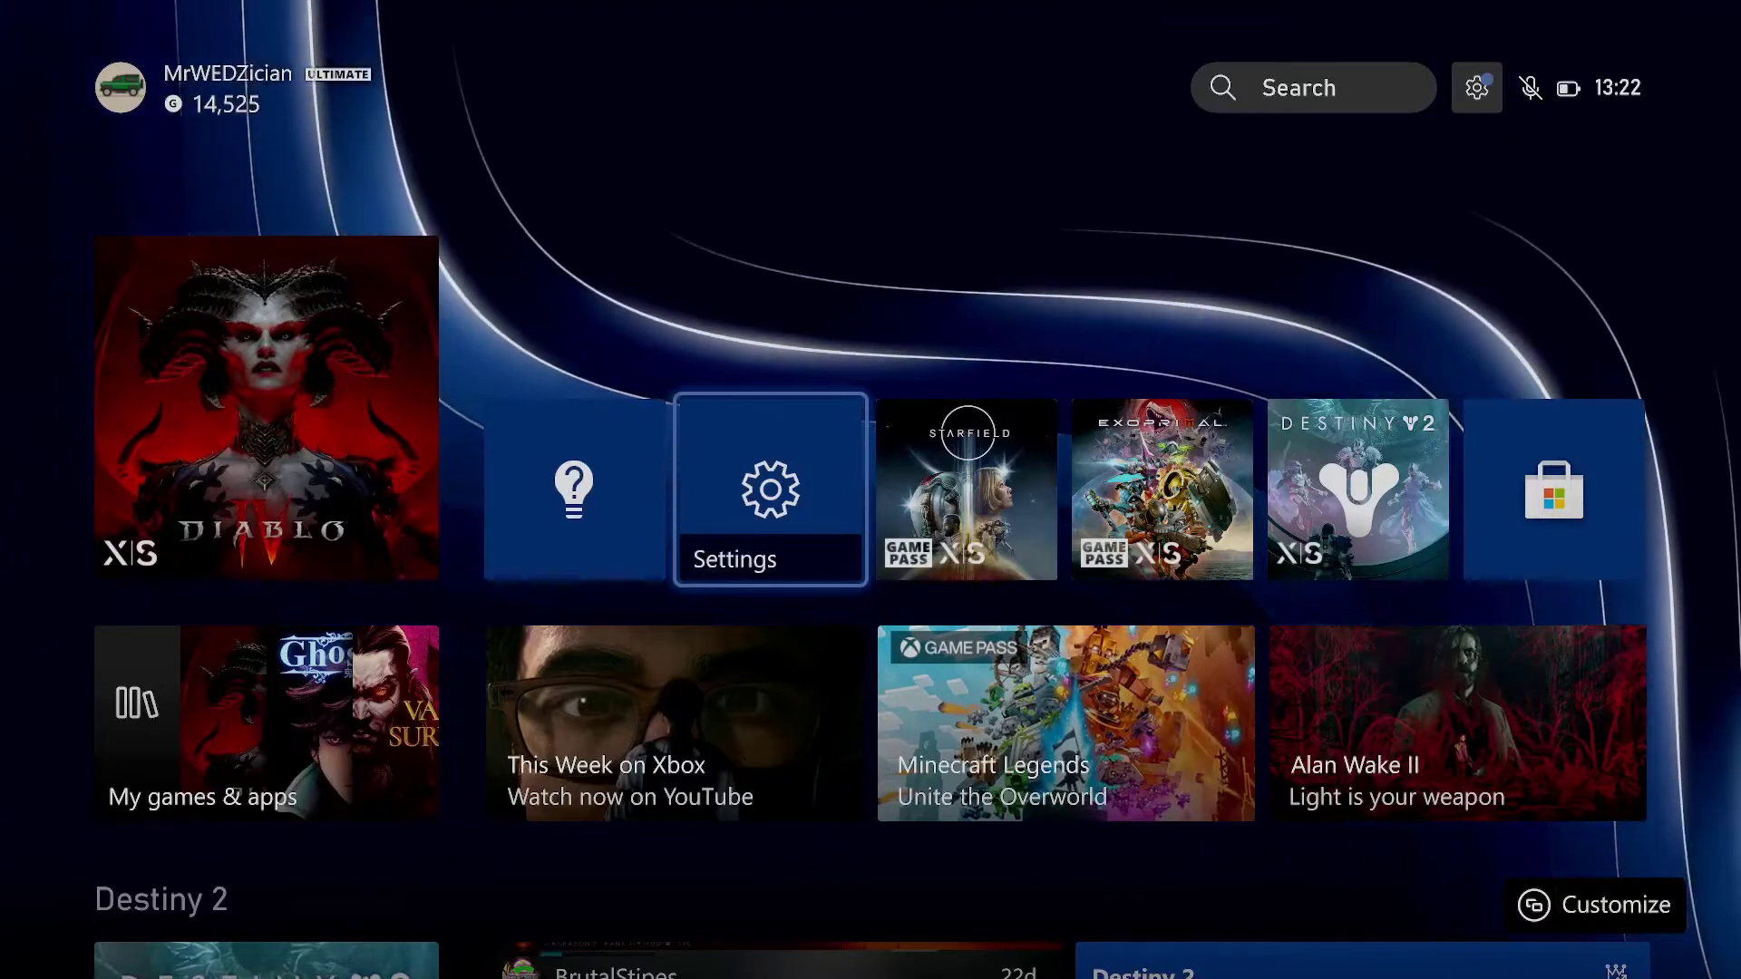
pyautogui.press('Return')
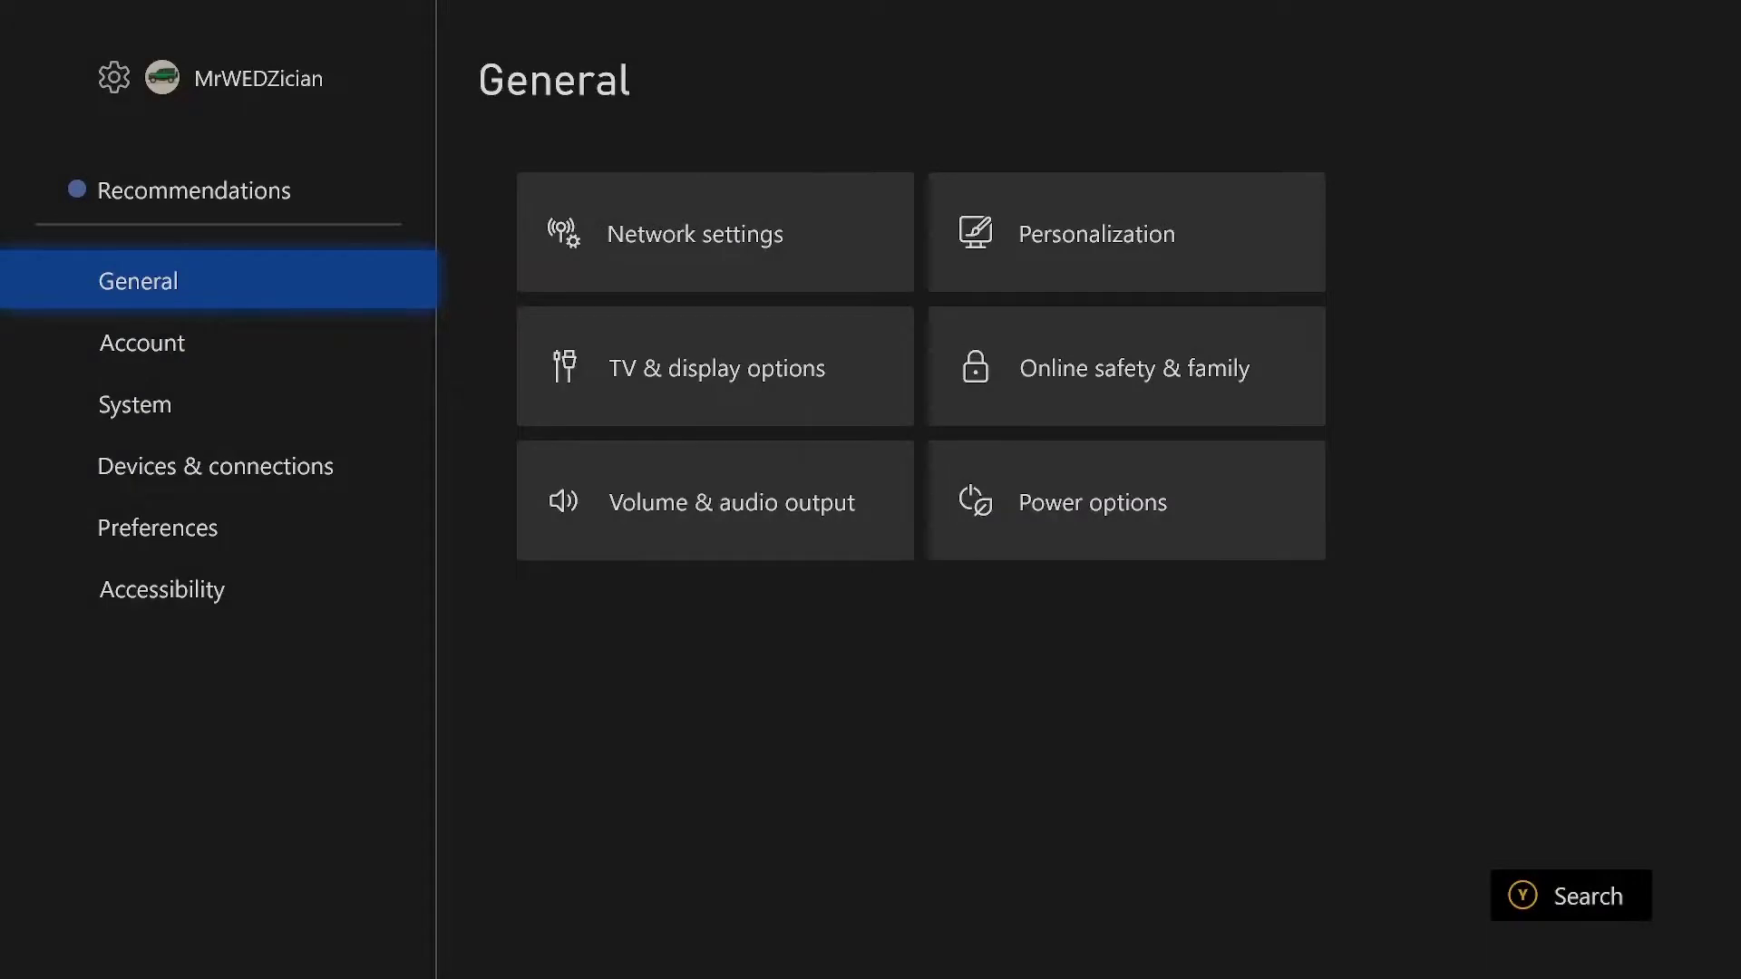
# - Open the Remote features page in the Devices & connections settings
pyautogui.press('Down')
pyautogui.press('Down')
pyautogui.press('Down')
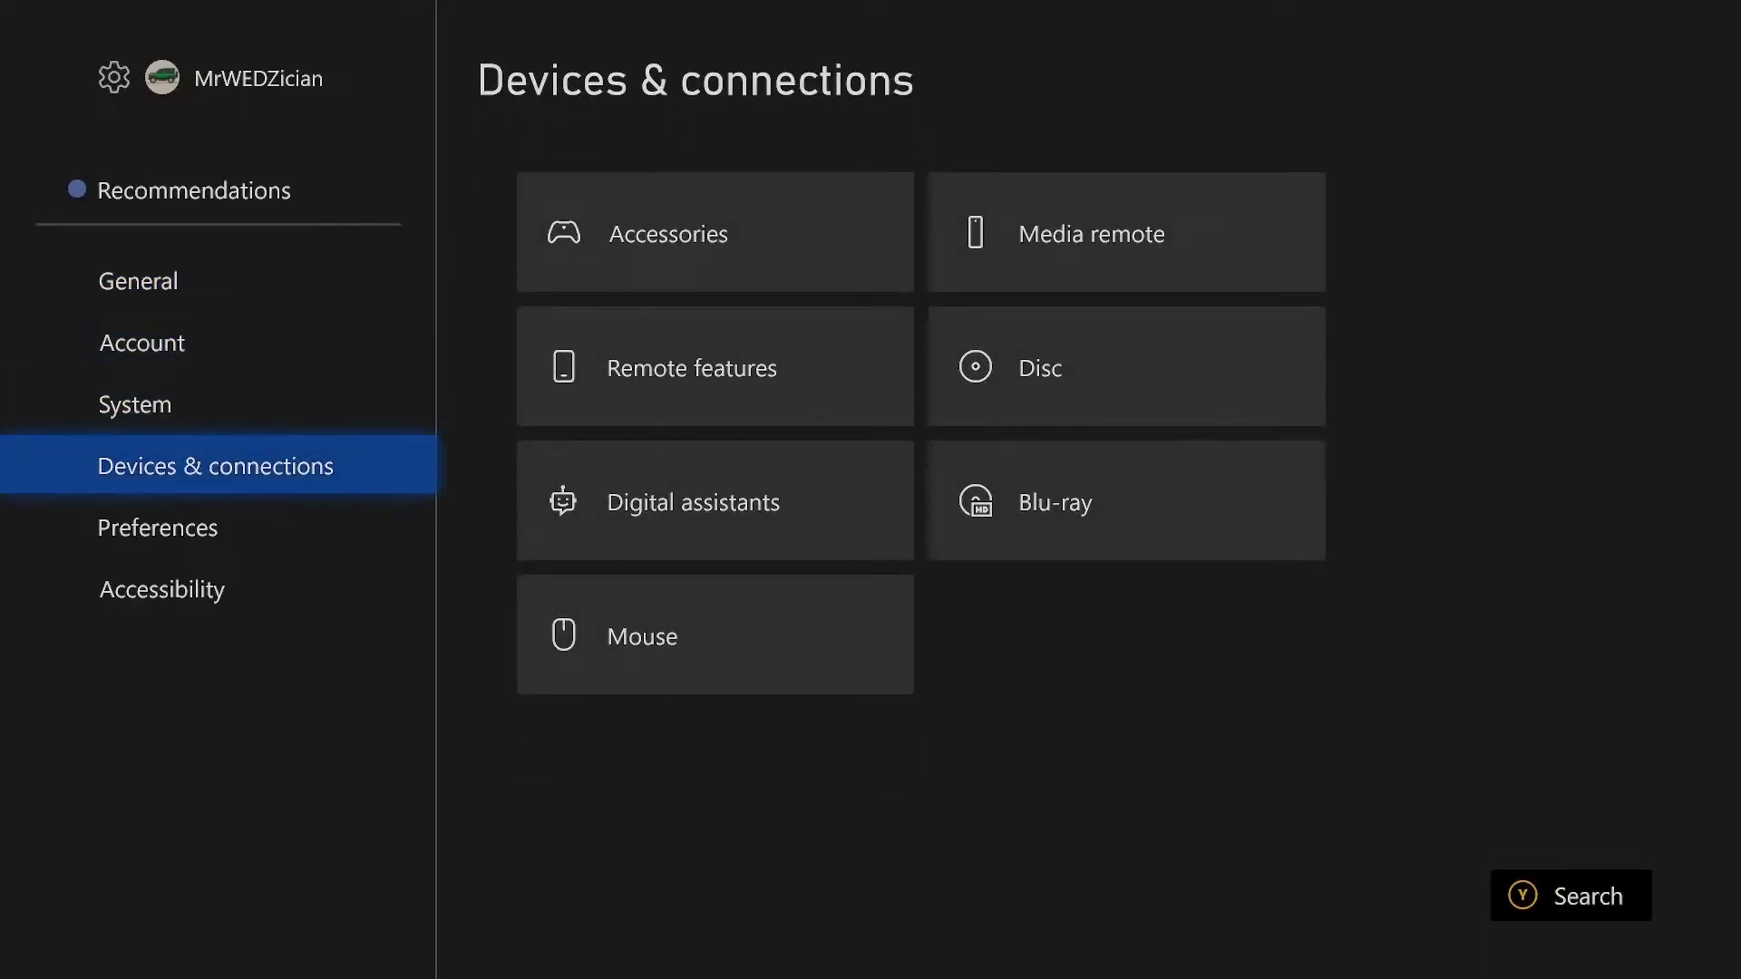
pyautogui.press('Right')
pyautogui.press('Down')
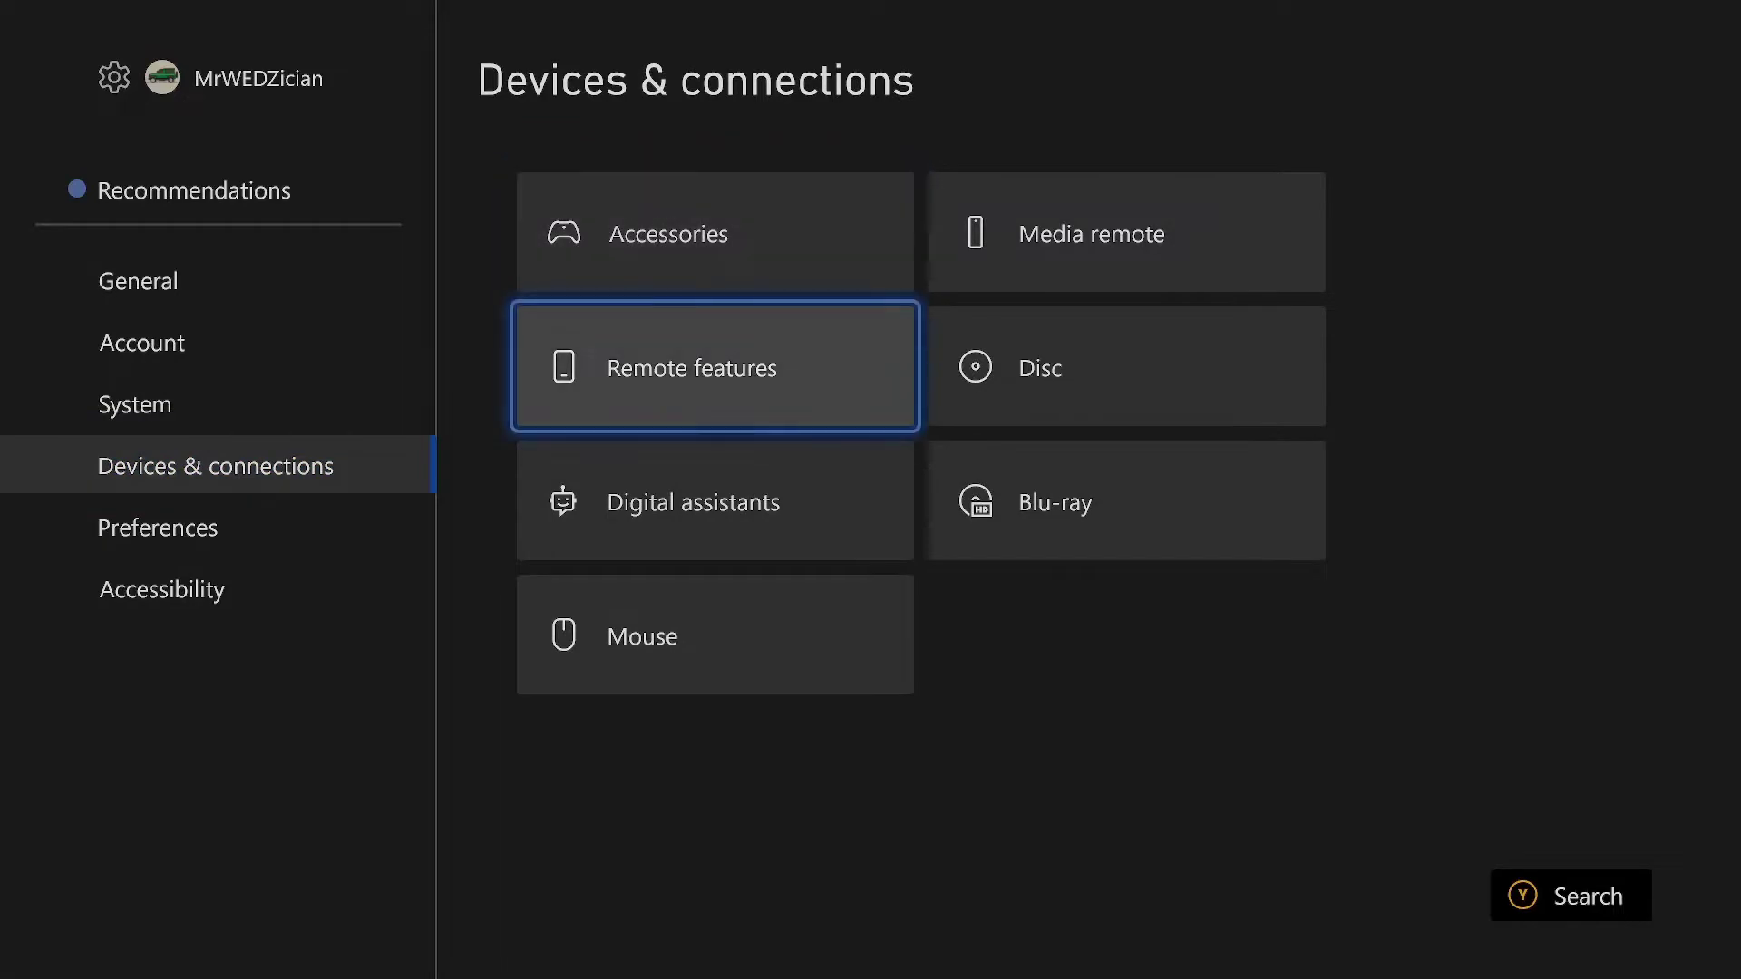
pyautogui.press('Return')
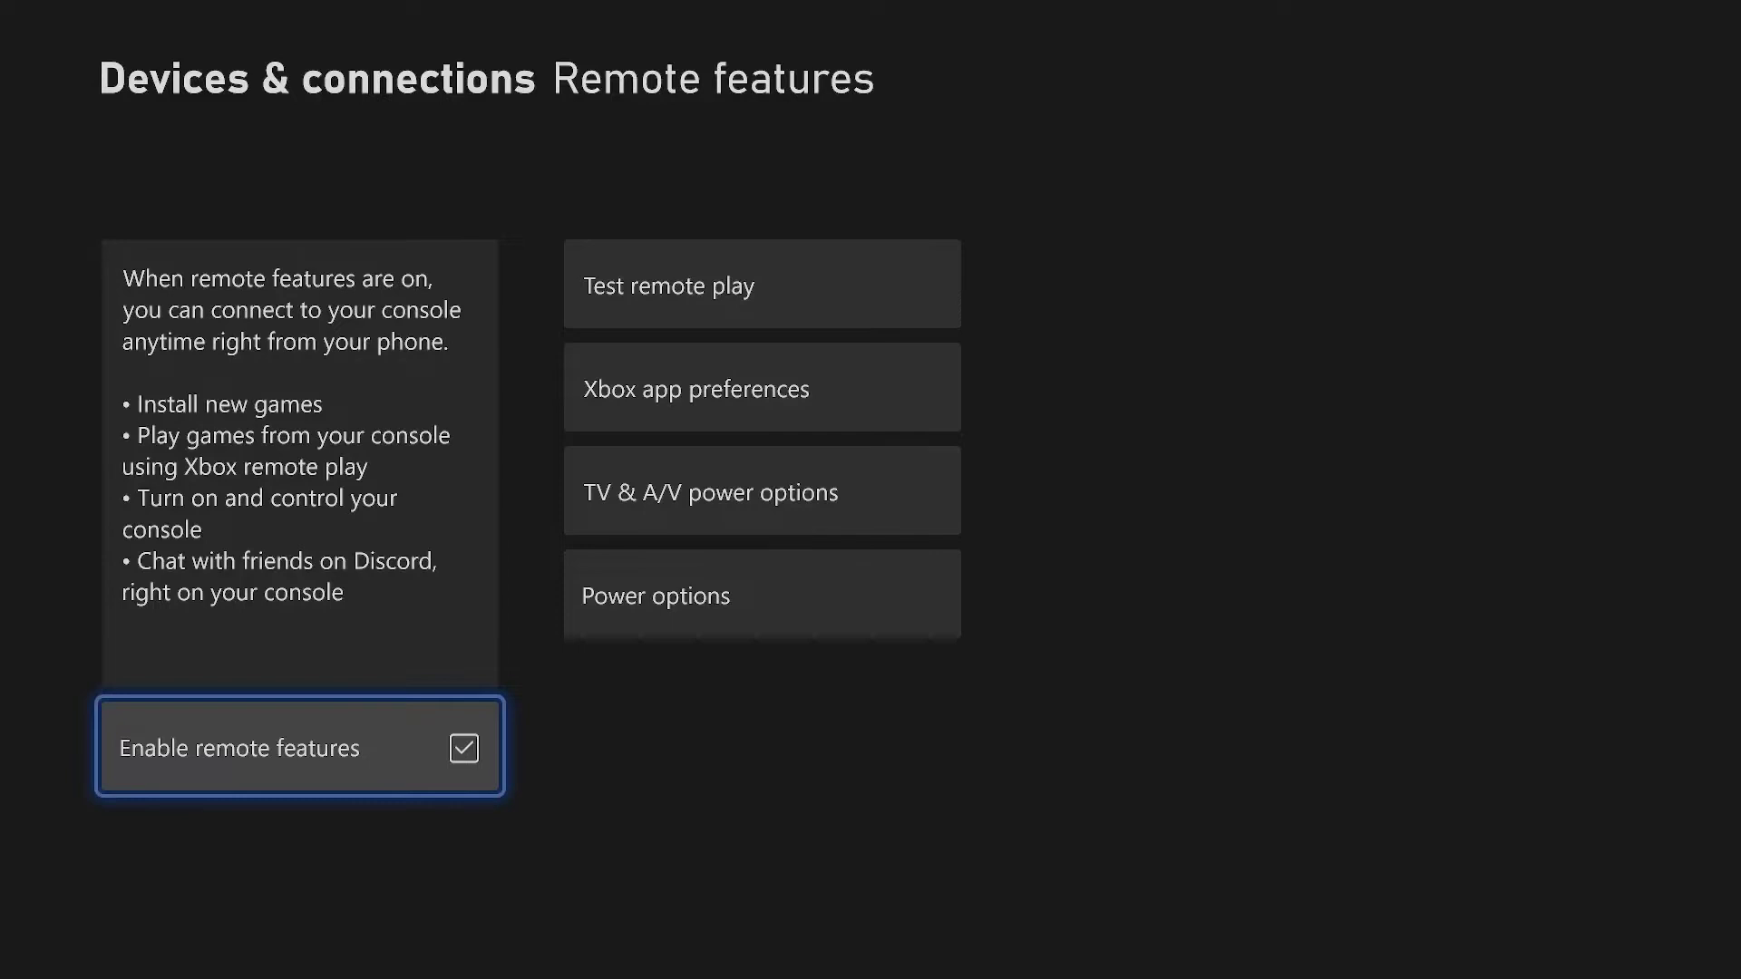
# - Open the power options from Remote features and compare the Shutdown (energy saving) and Sleep modes
pyautogui.press('Right')
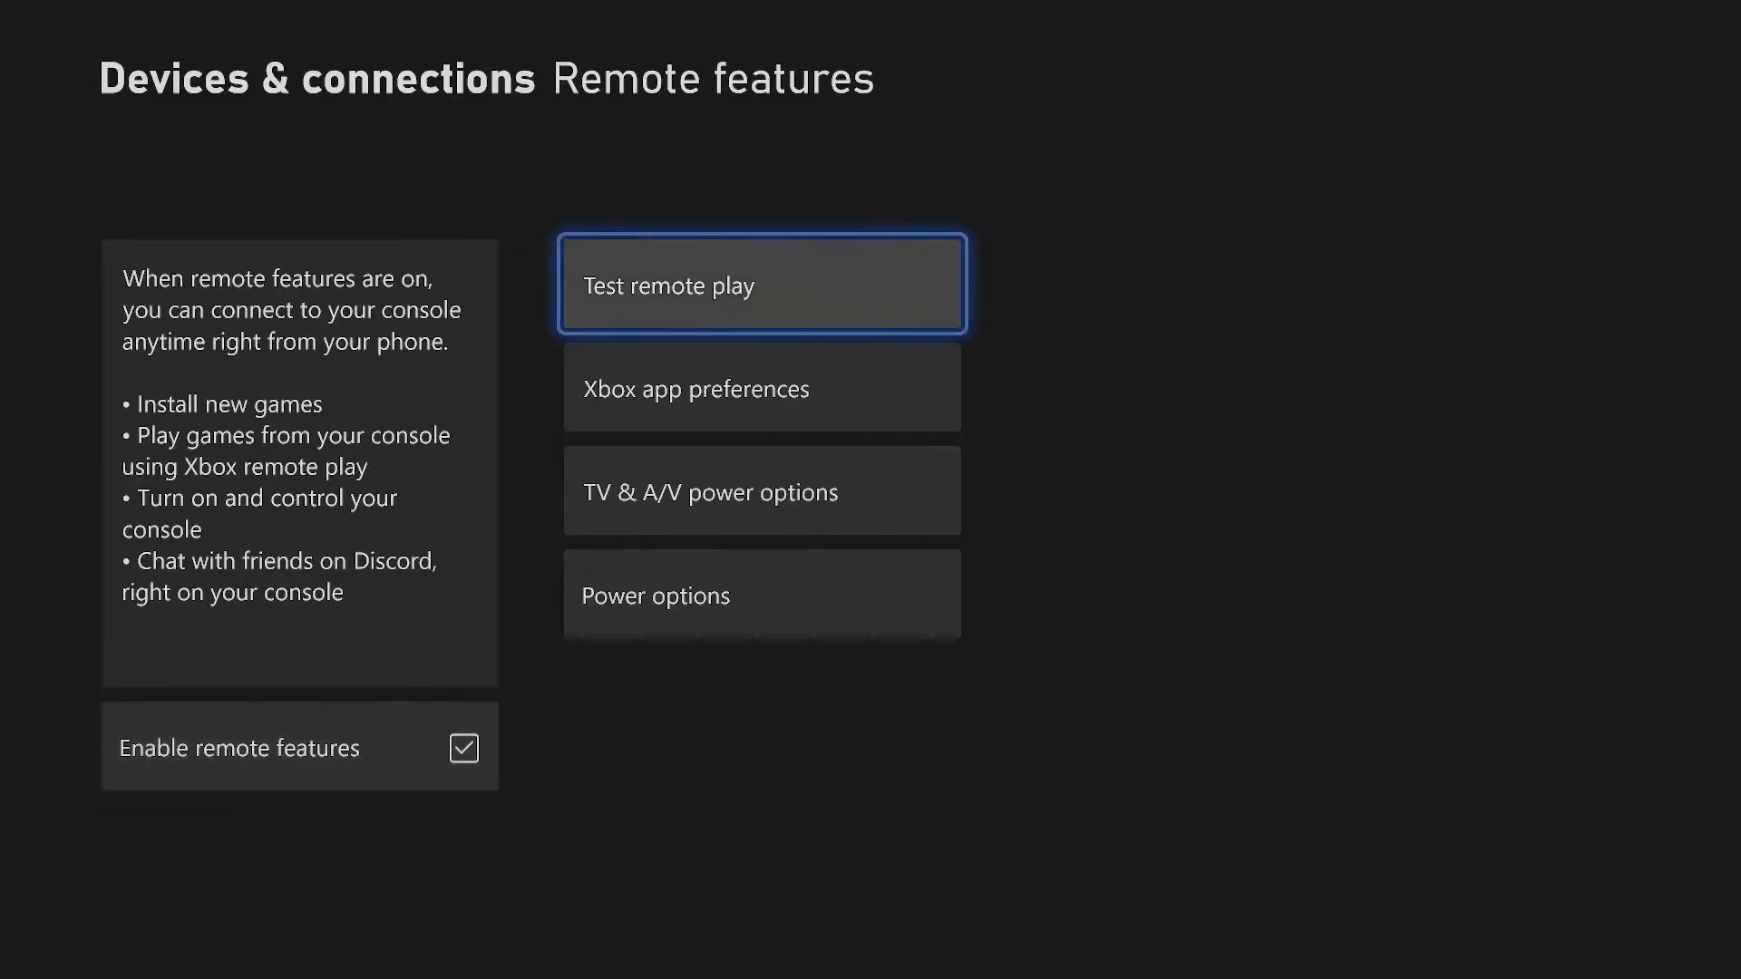
pyautogui.press('Down')
pyautogui.press('Down')
pyautogui.press('Down')
pyautogui.press('Return')
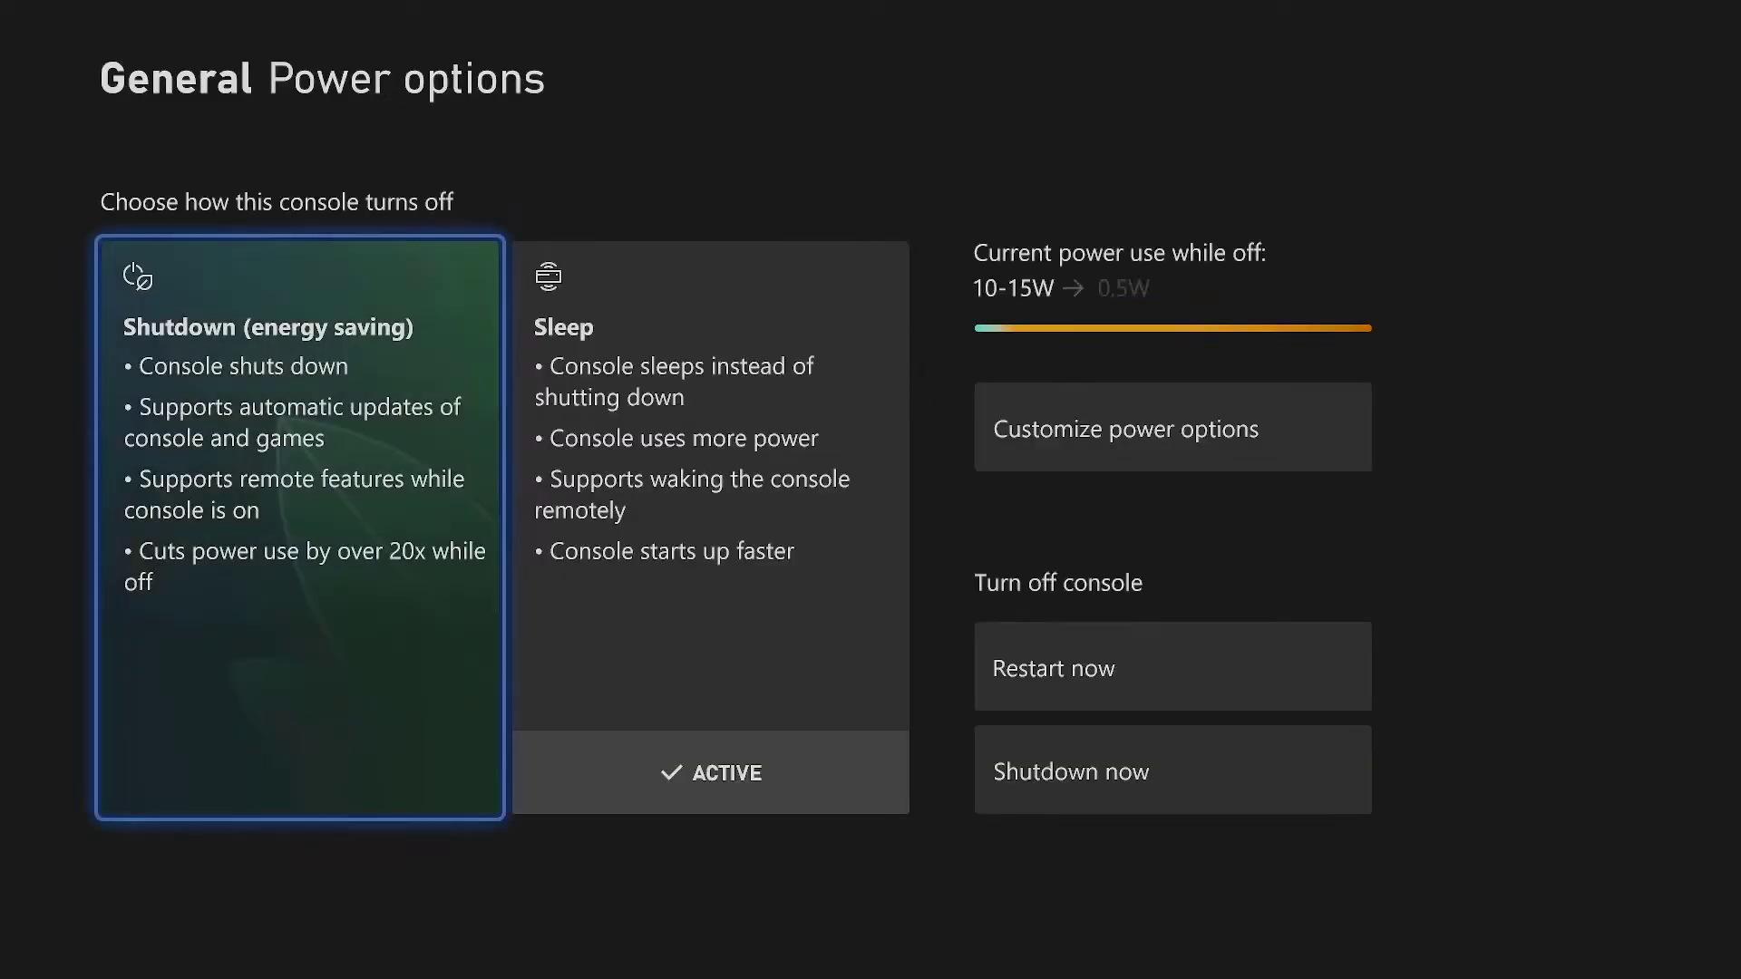
pyautogui.press('Right')
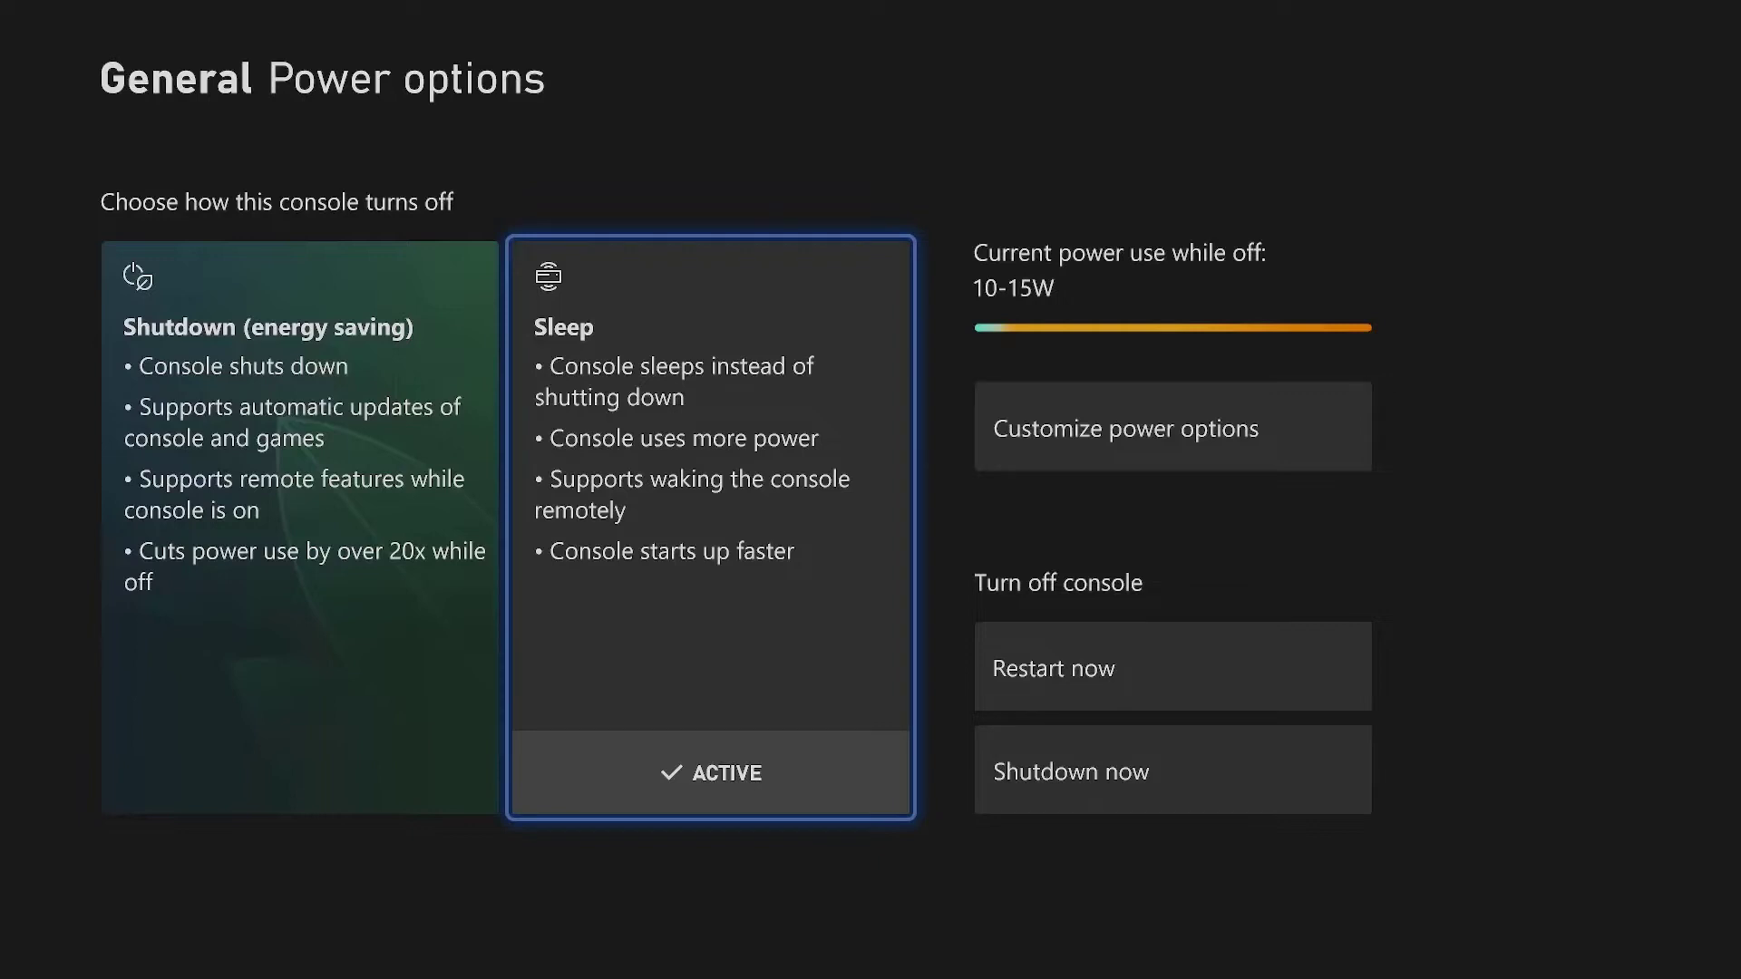
pyautogui.click(300, 526)
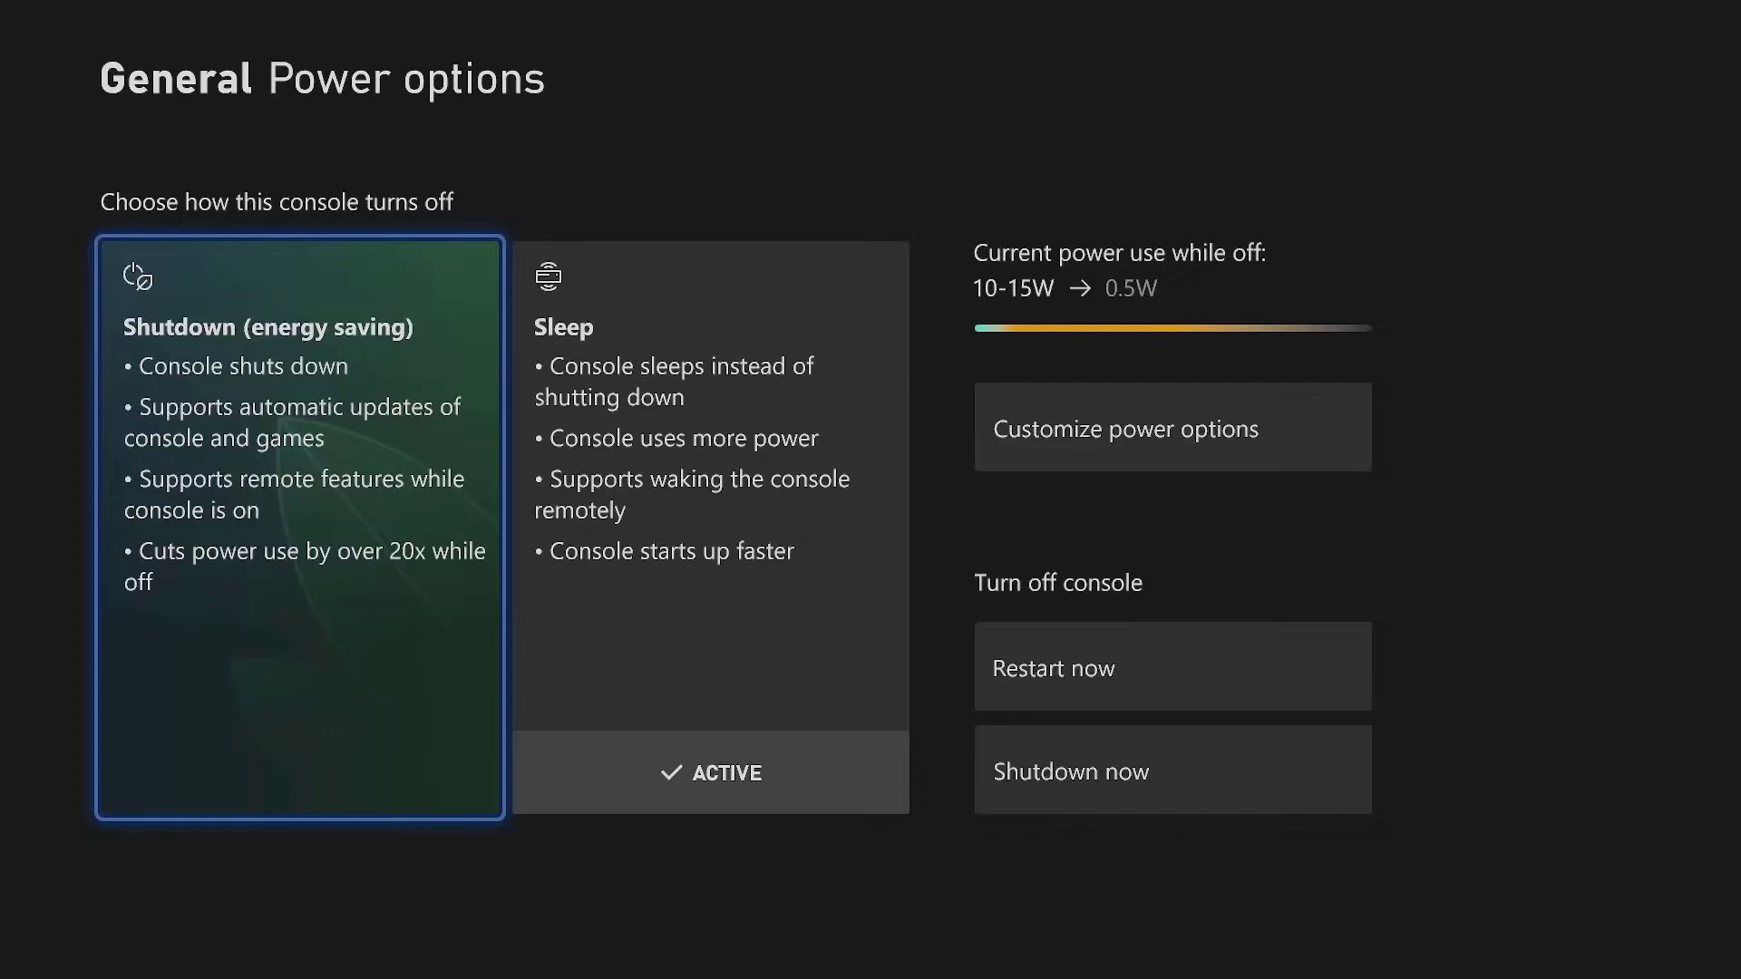
pyautogui.press('Right')
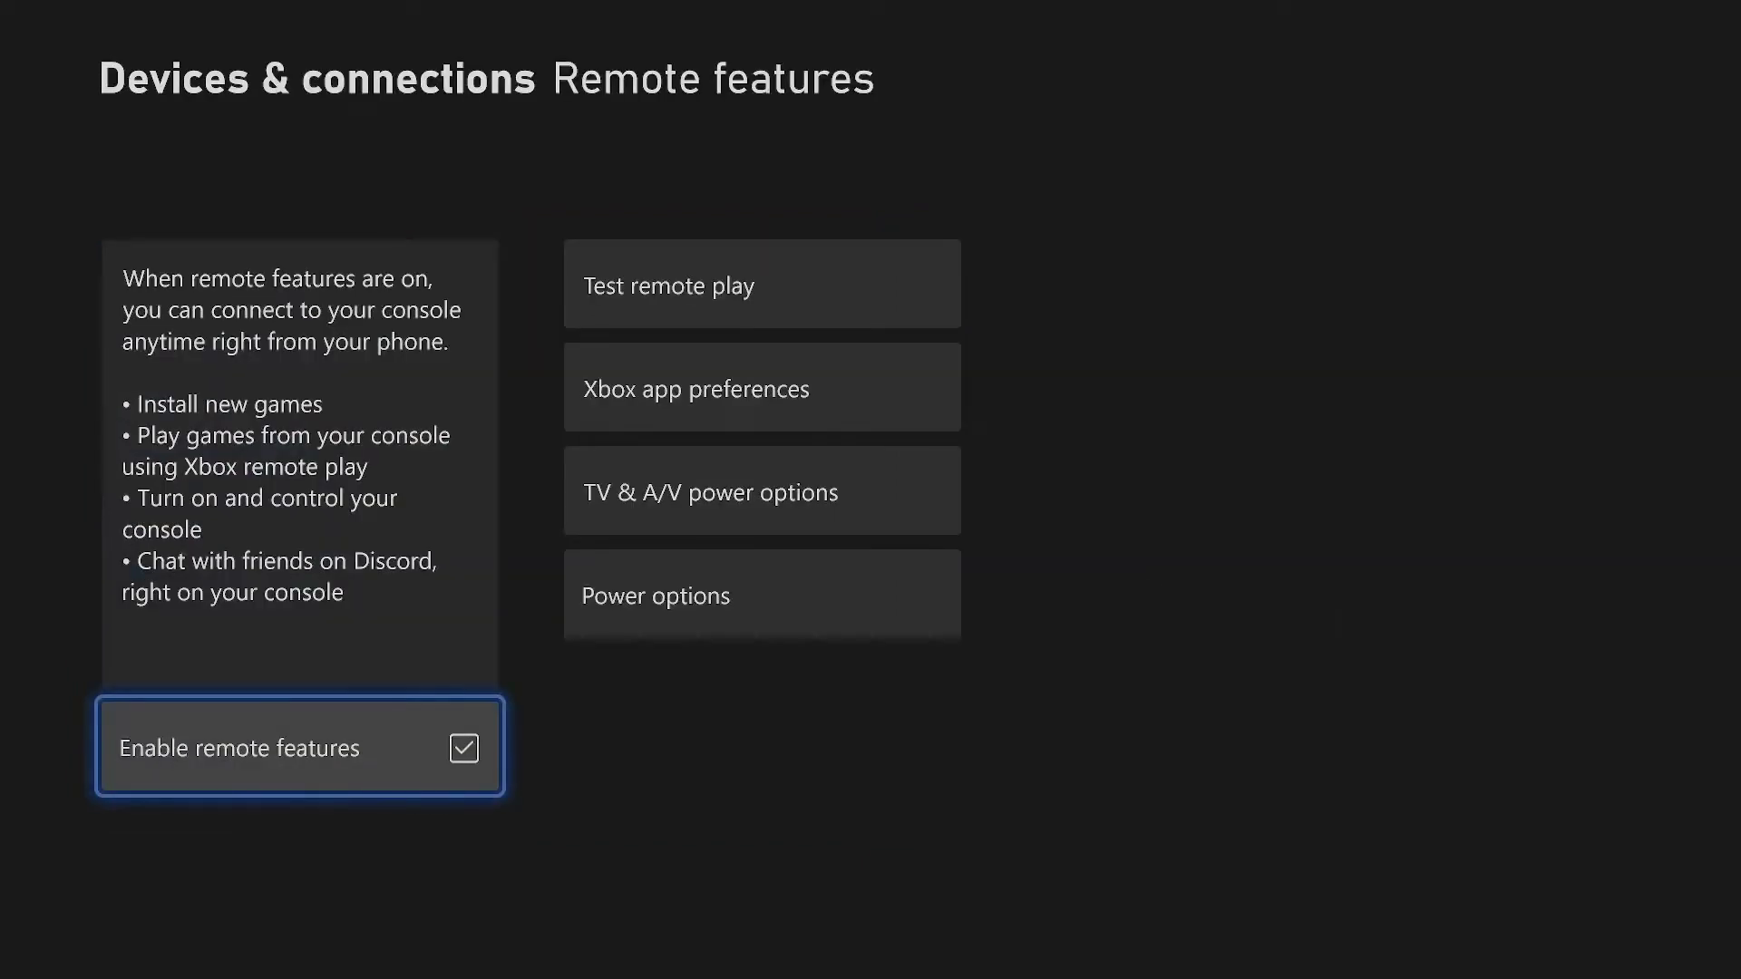
# - Open the Xbox app preferences from the Remote features page
pyautogui.press('Right')
pyautogui.press('Down')
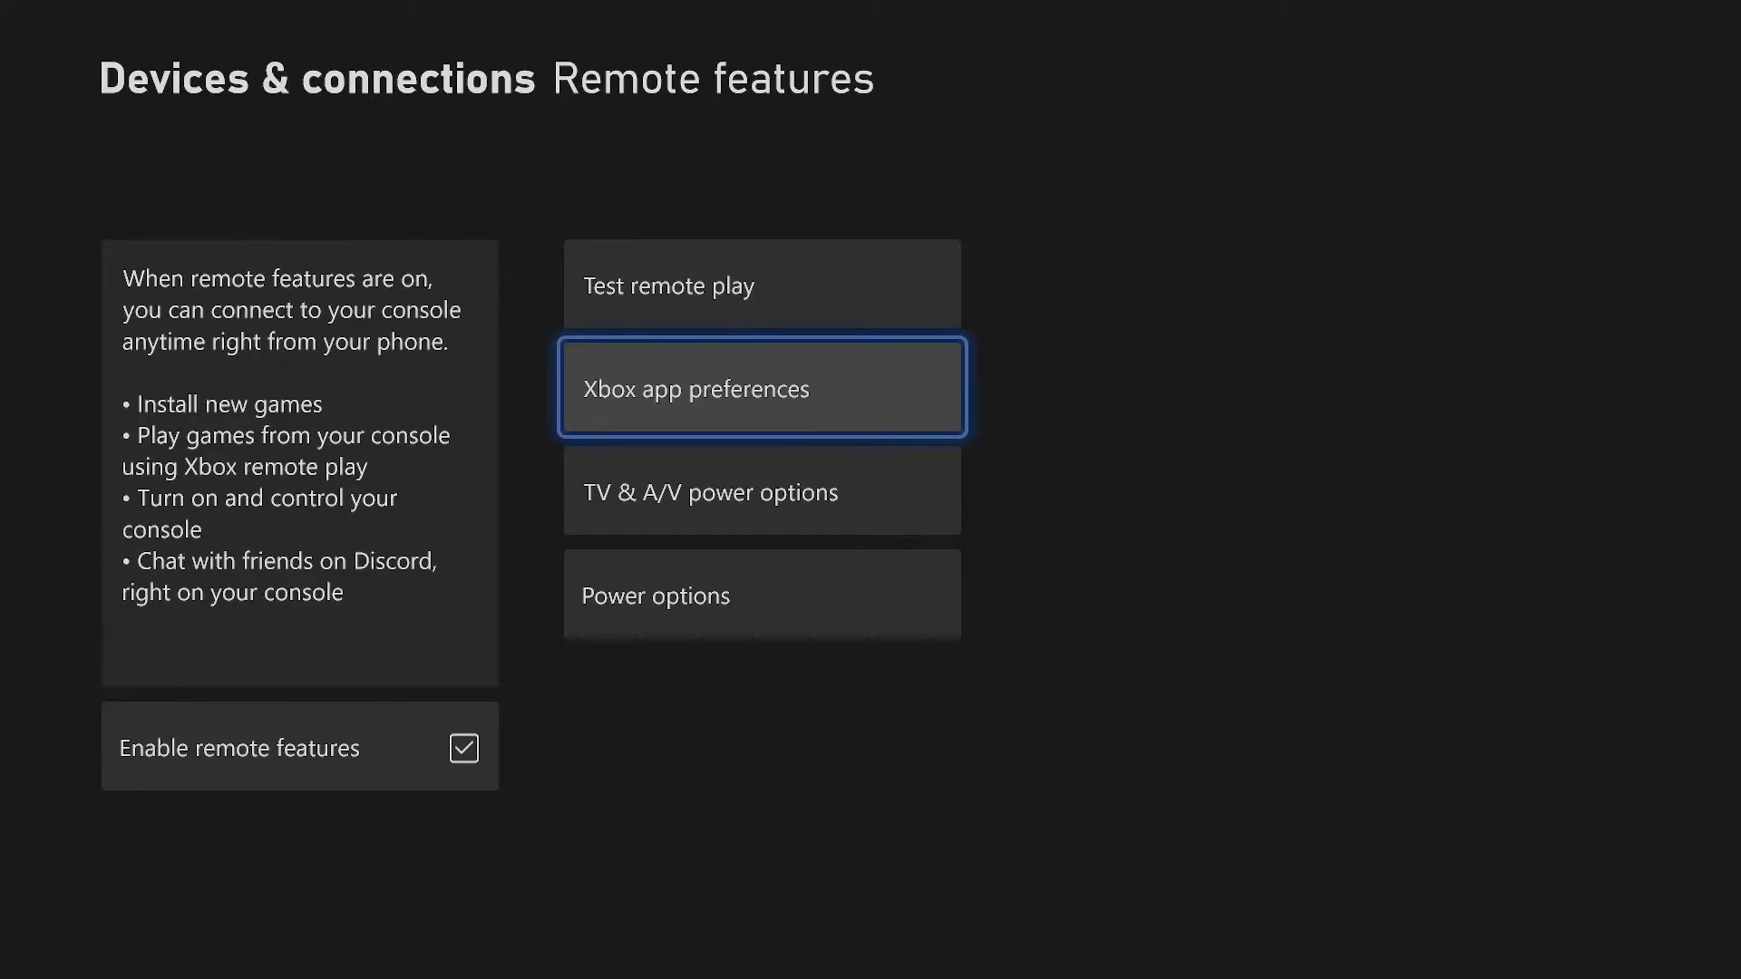
pyautogui.press('Return')
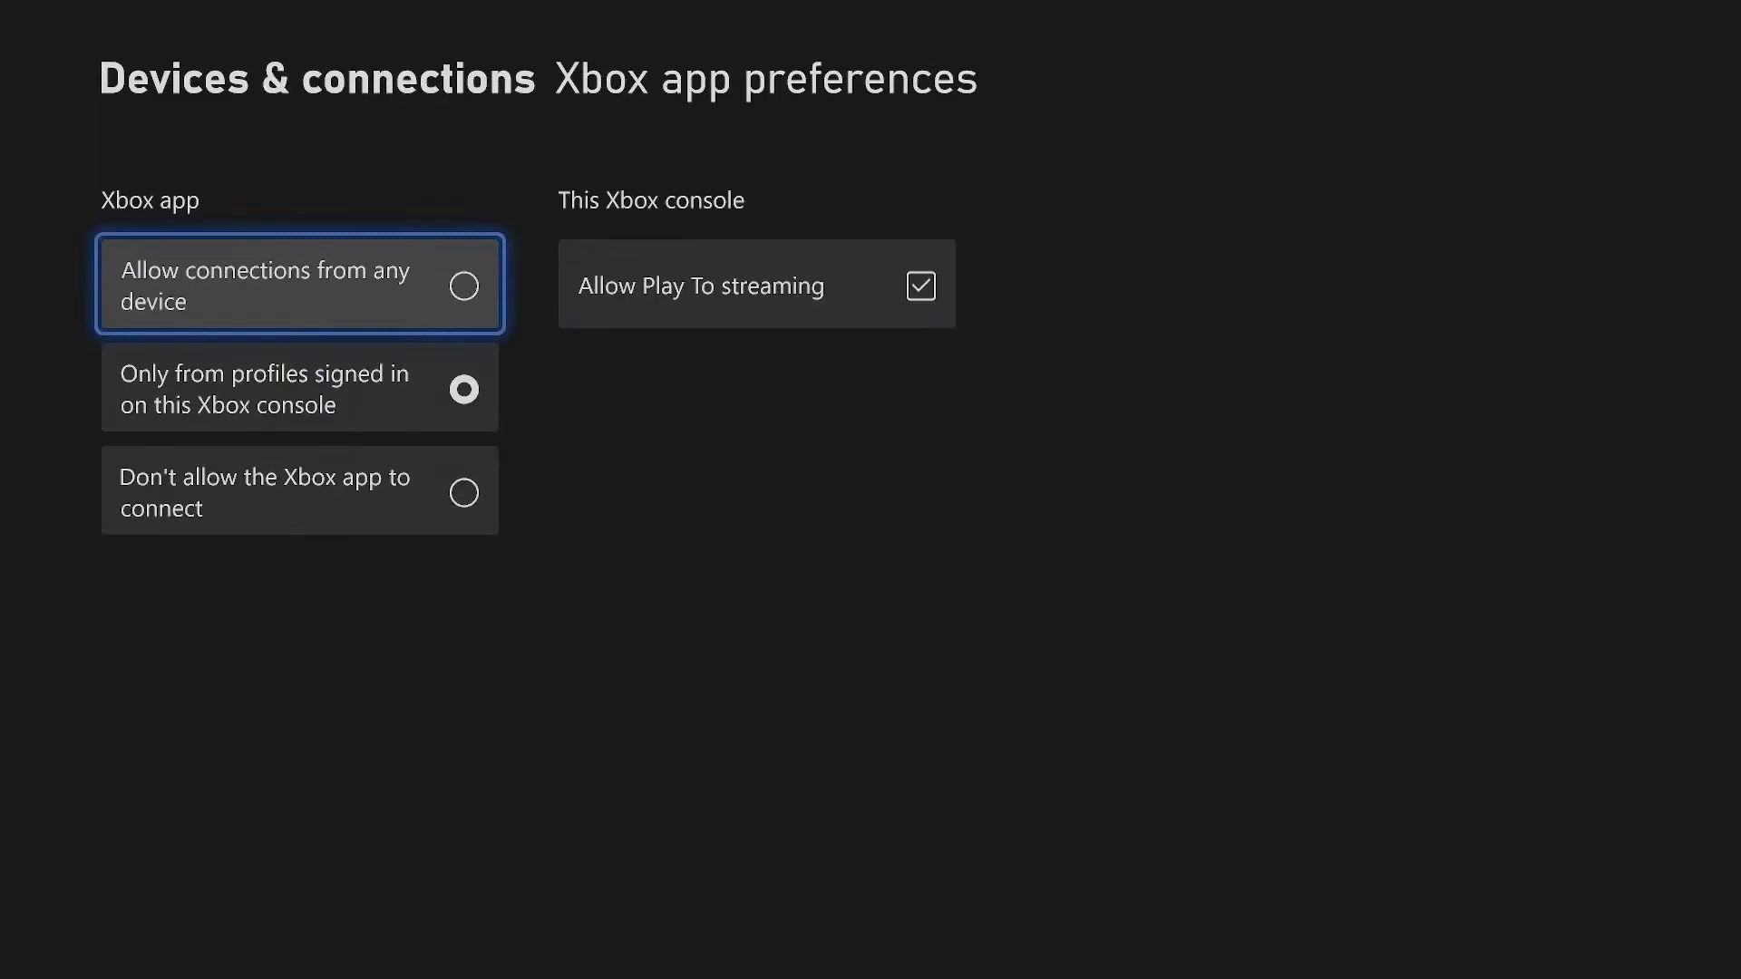
# - Examine the Xbox app connection choices, comparing any device, only profiles signed in on this console, and no connections allowed
pyautogui.press('Down')
pyautogui.press('Down')
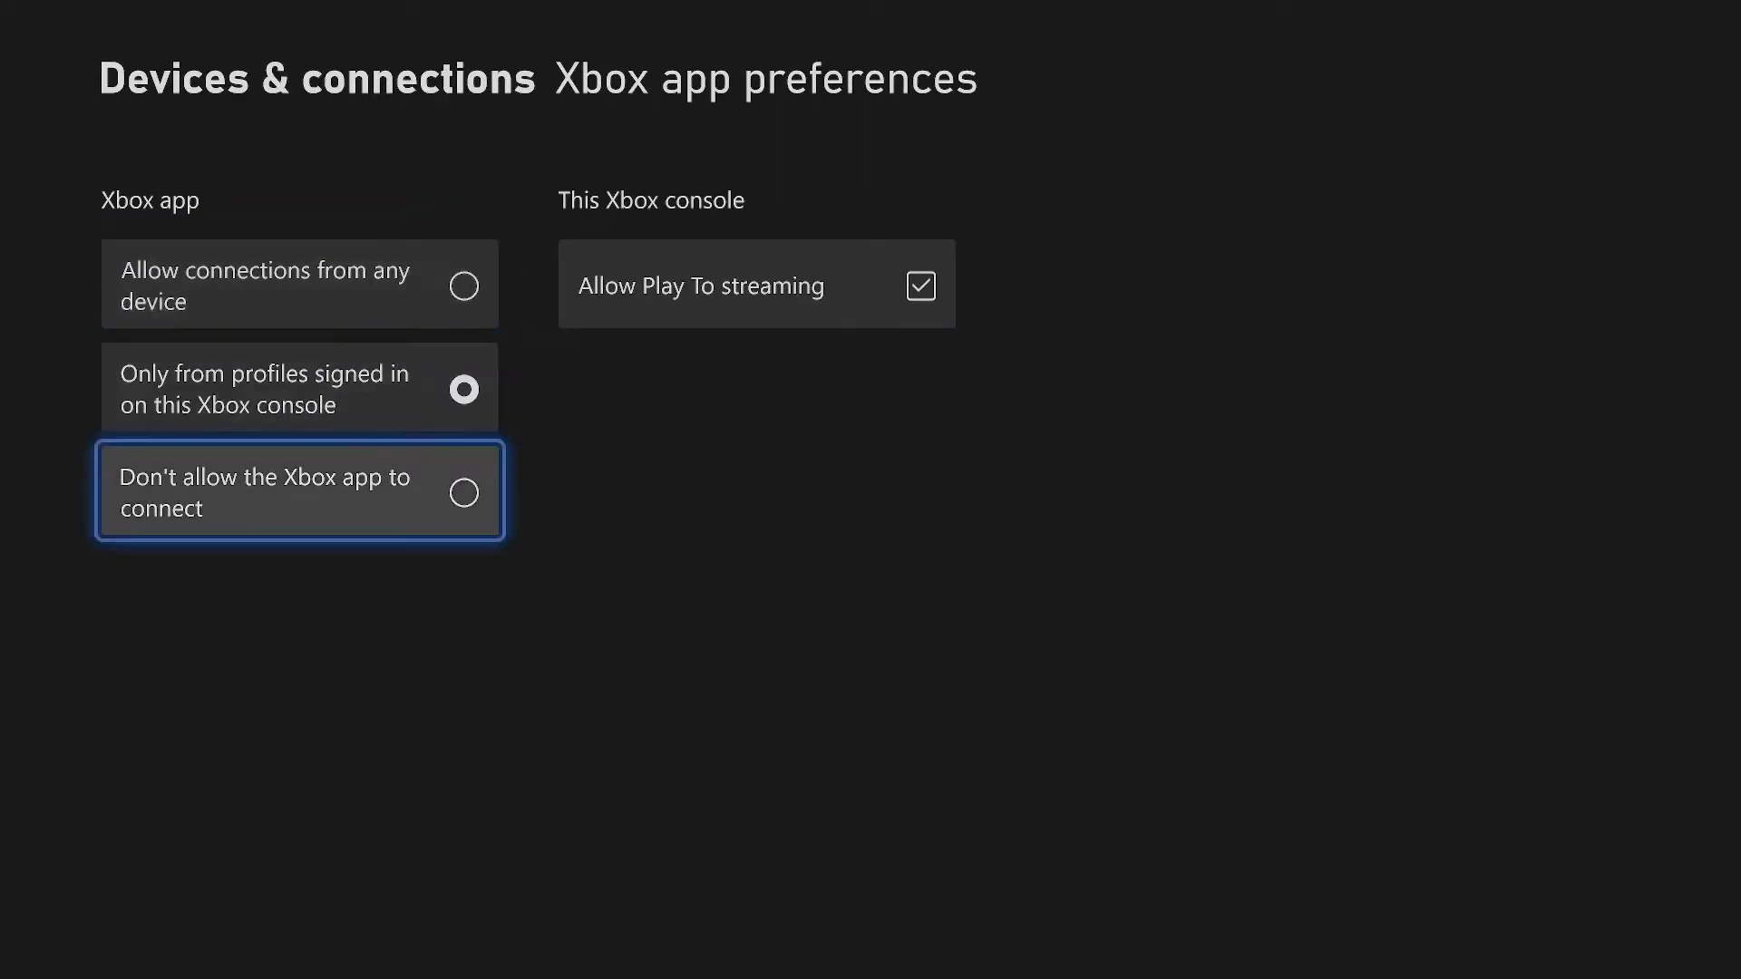
pyautogui.press('Up')
pyautogui.press('Up')
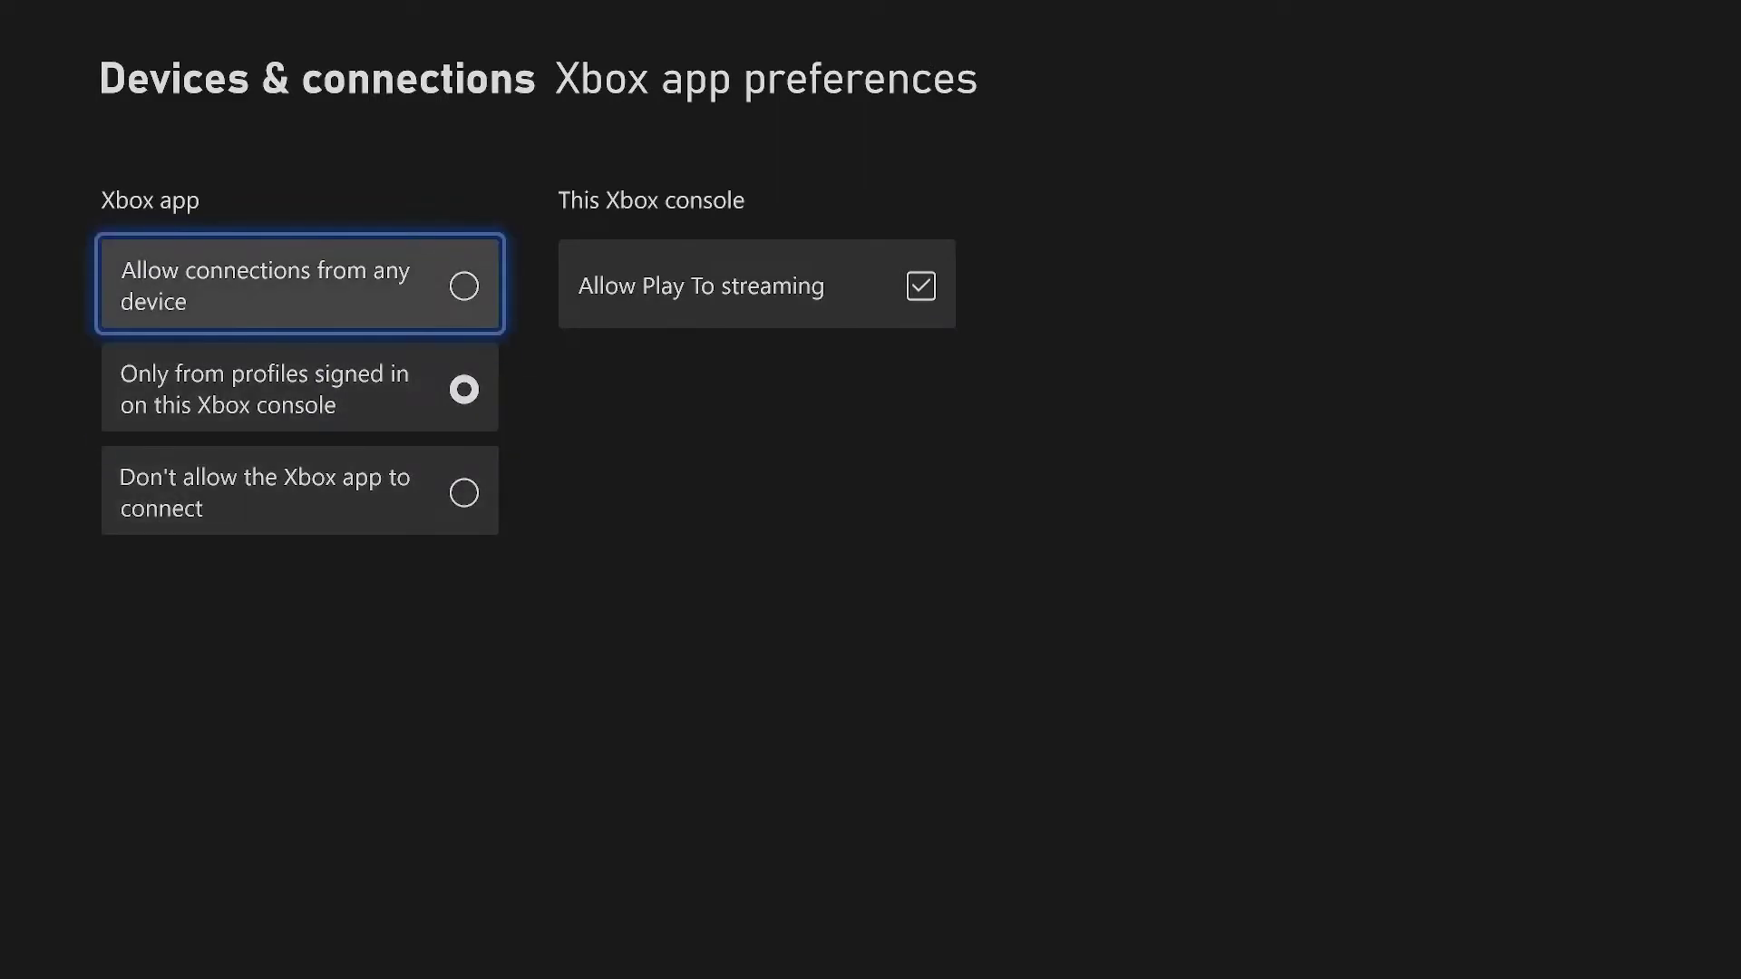
pyautogui.press('Down')
pyautogui.press('Up')
pyautogui.press('Down')
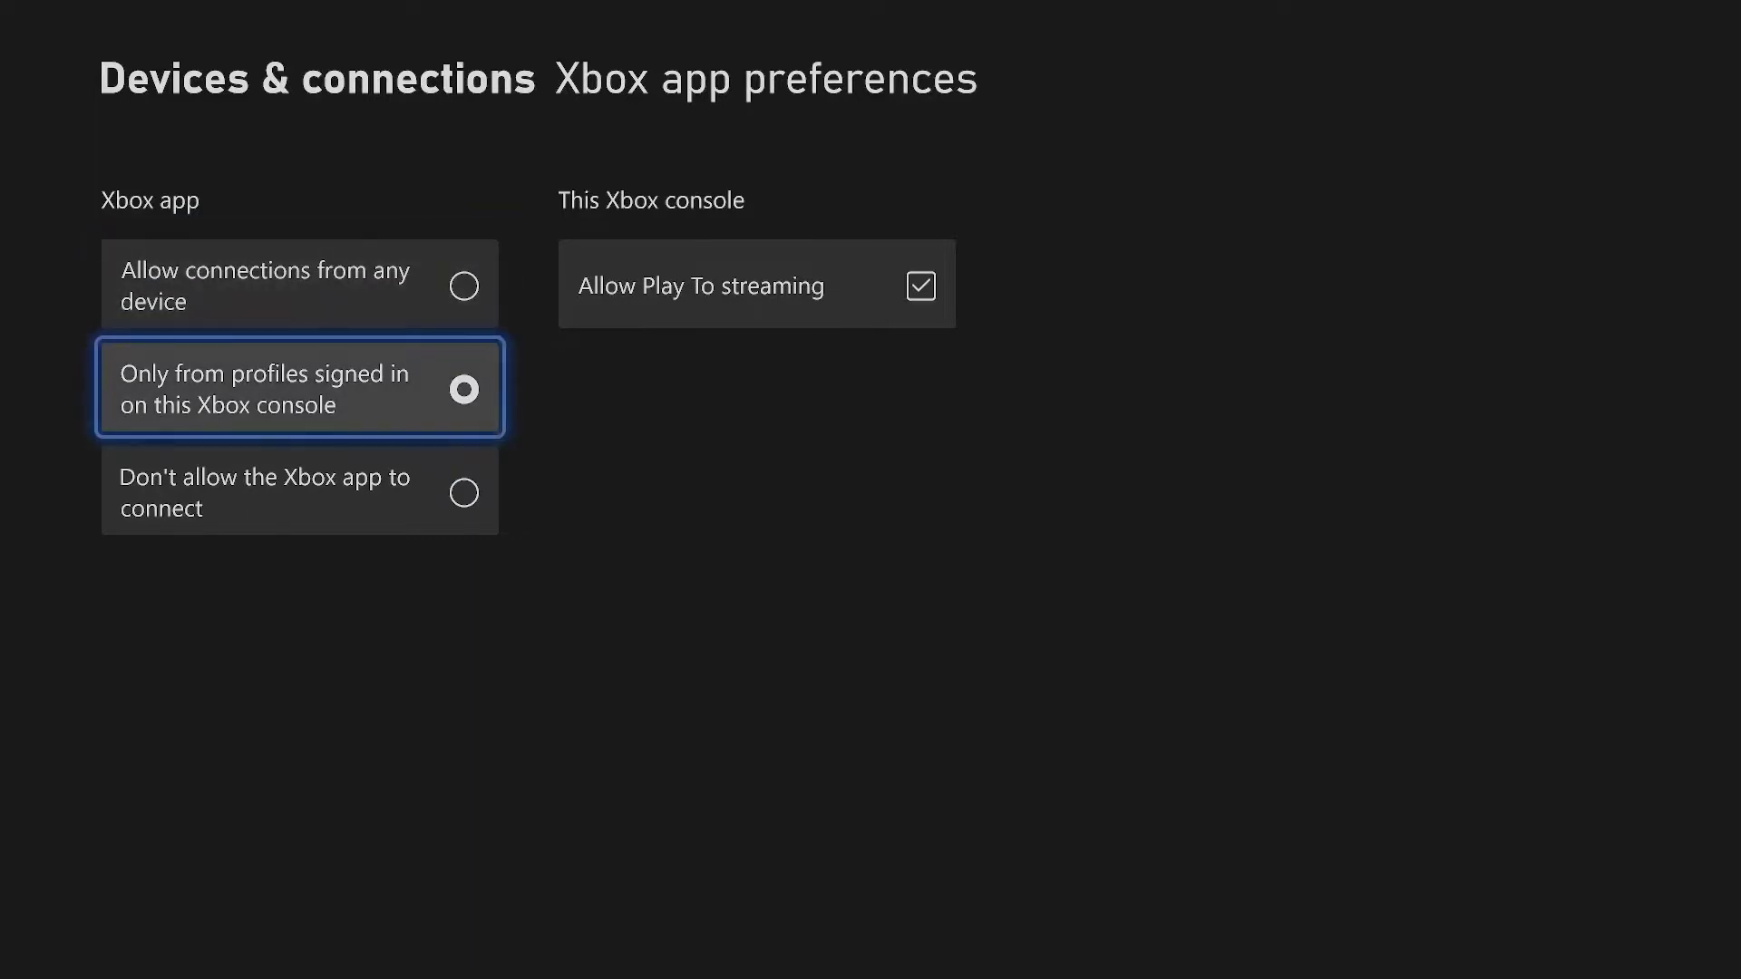
pyautogui.press('Up')
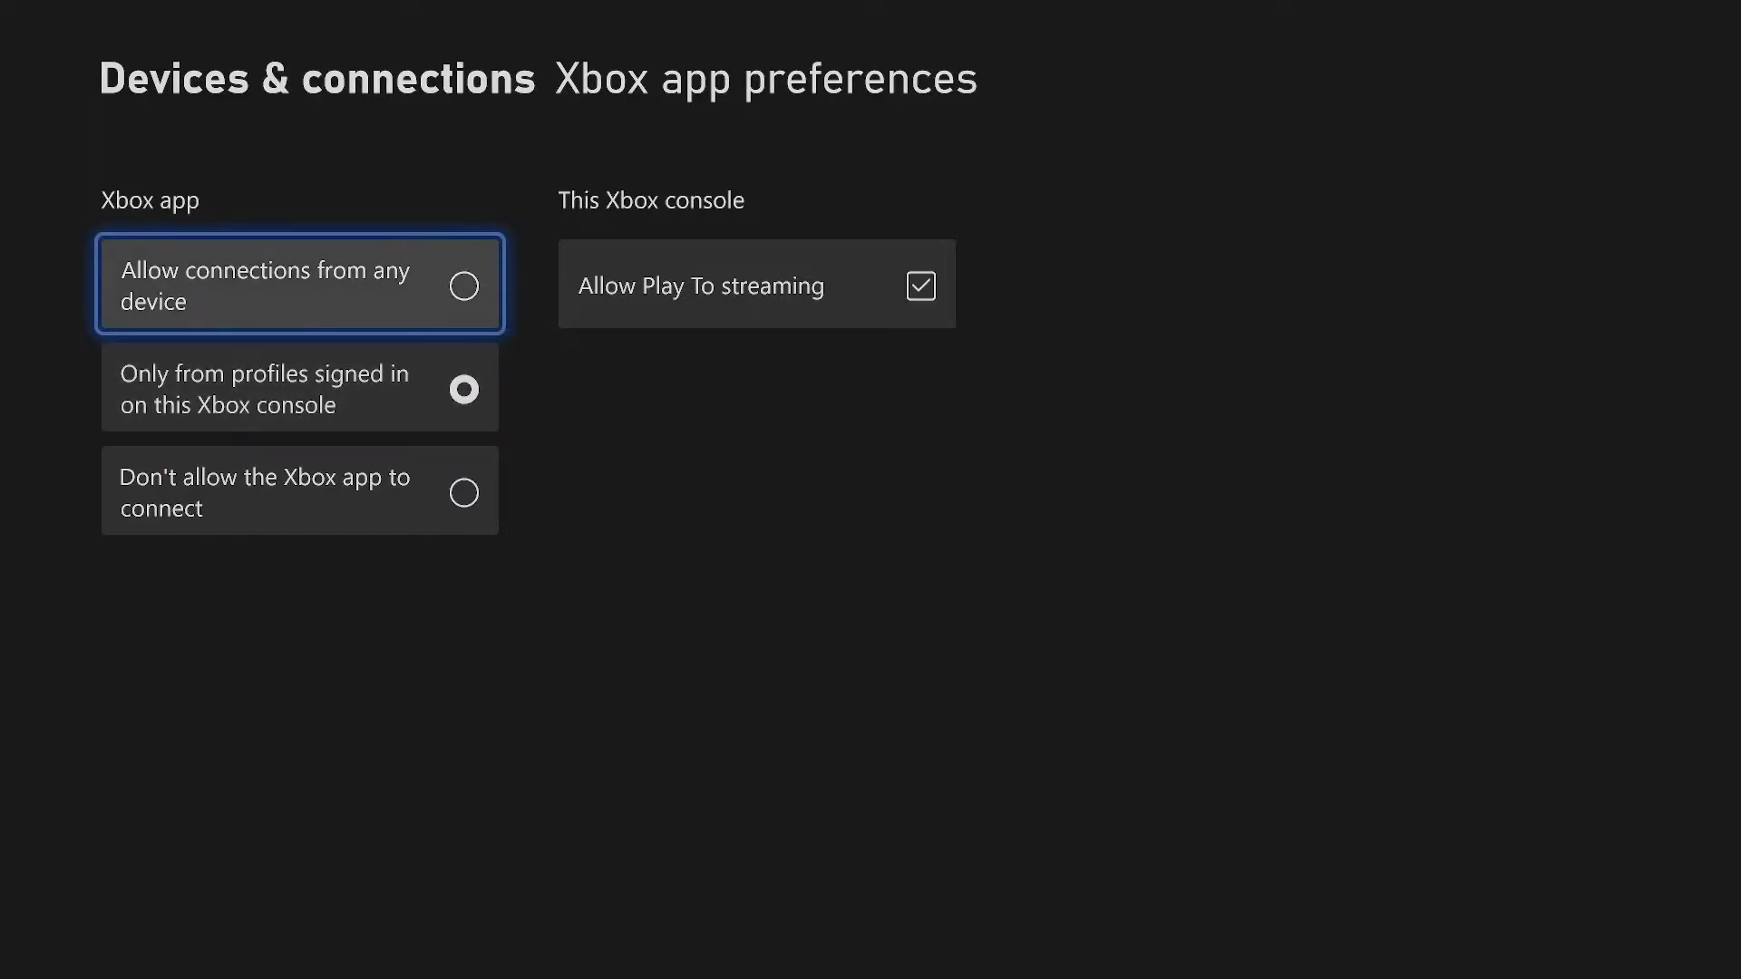
pyautogui.press('Down')
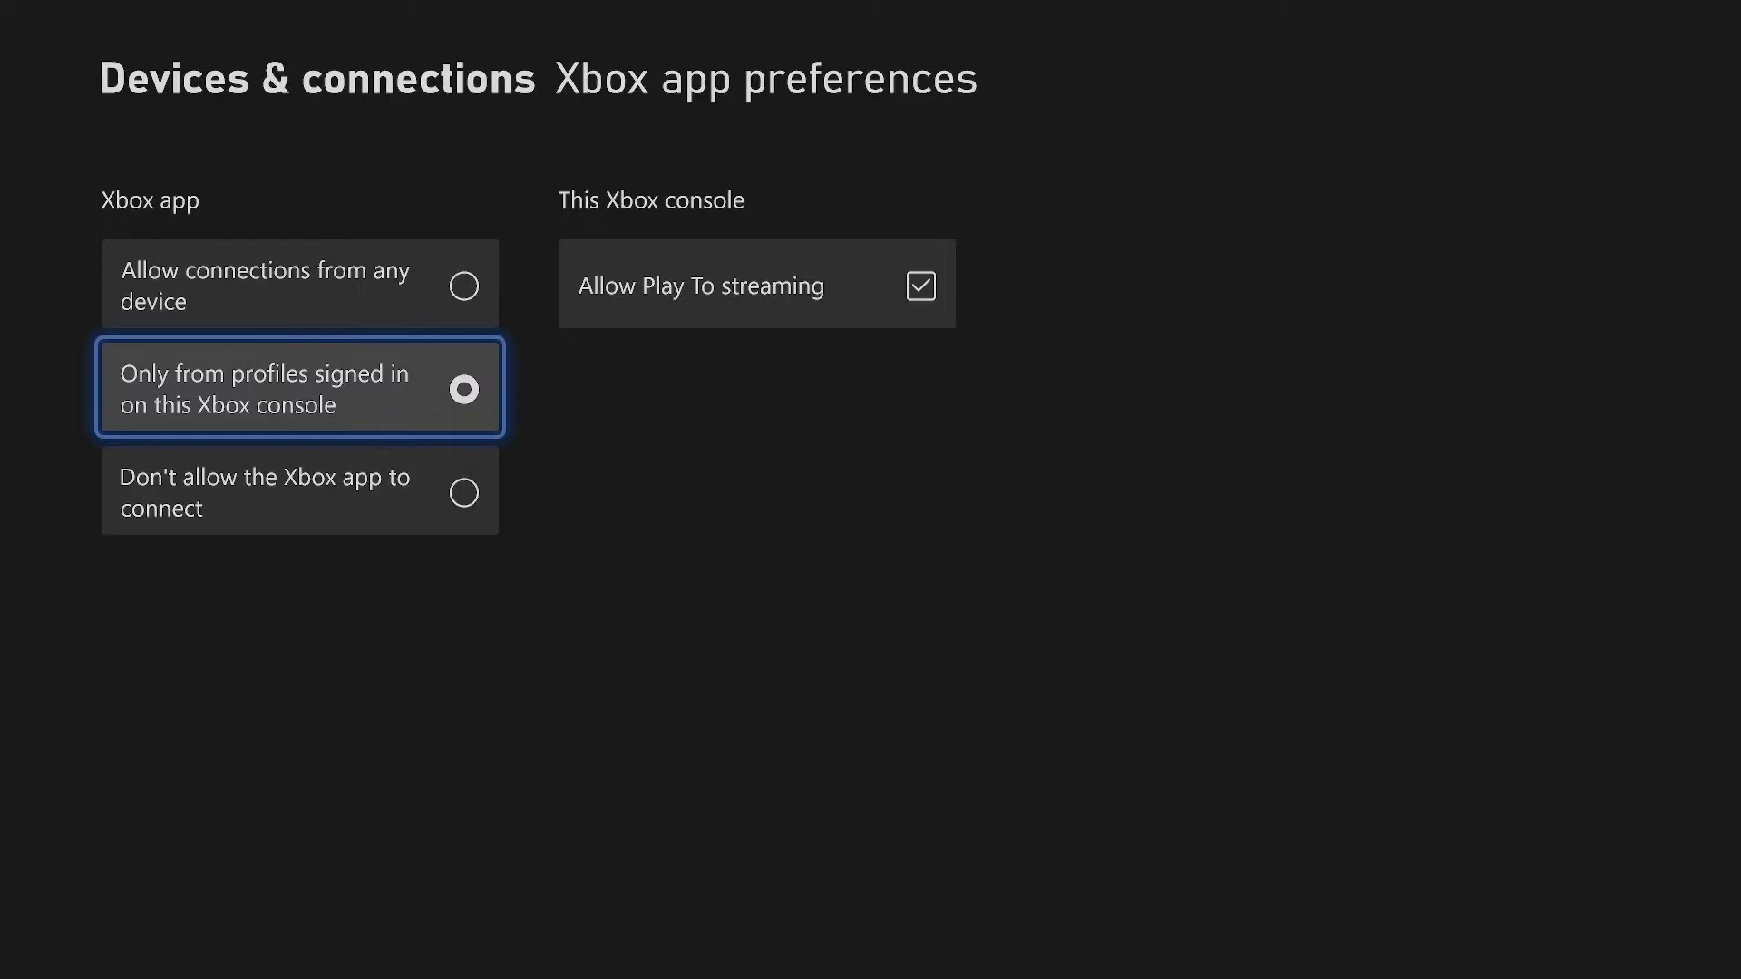
pyautogui.press('Up')
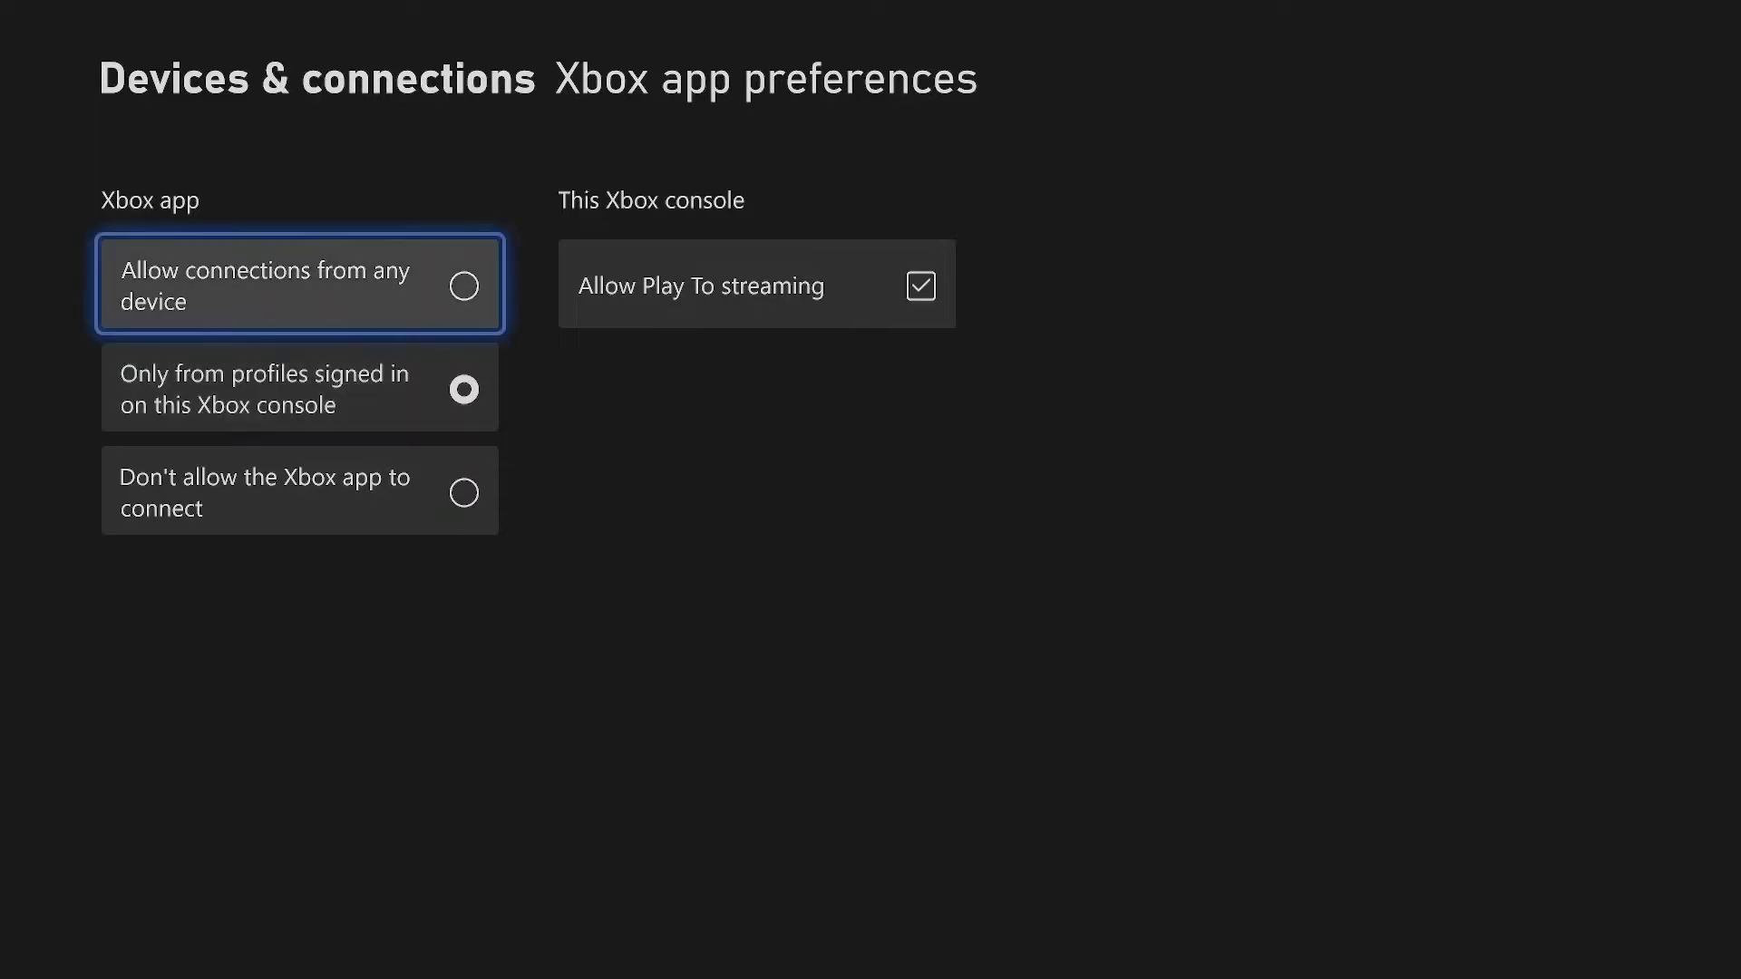
pyautogui.press('Down')
pyautogui.press('Up')
pyautogui.press('Down')
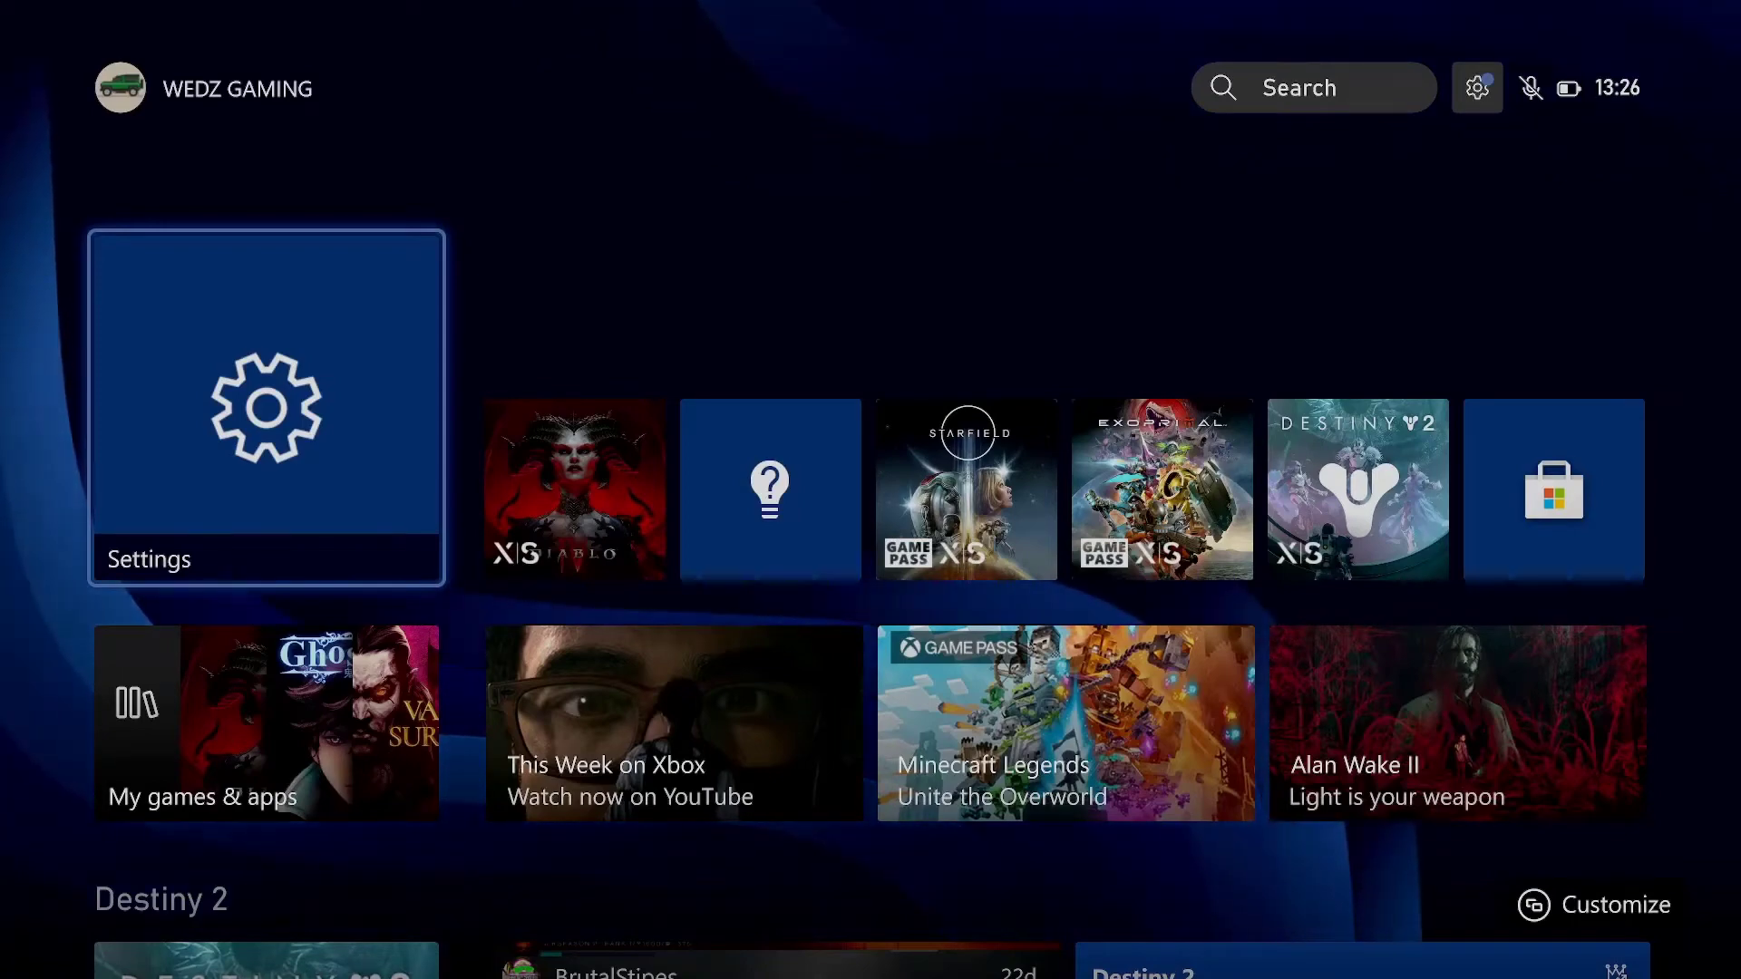
# - Bring up the console's power choices from the home screen and select Turn off console
pyautogui.press('super')
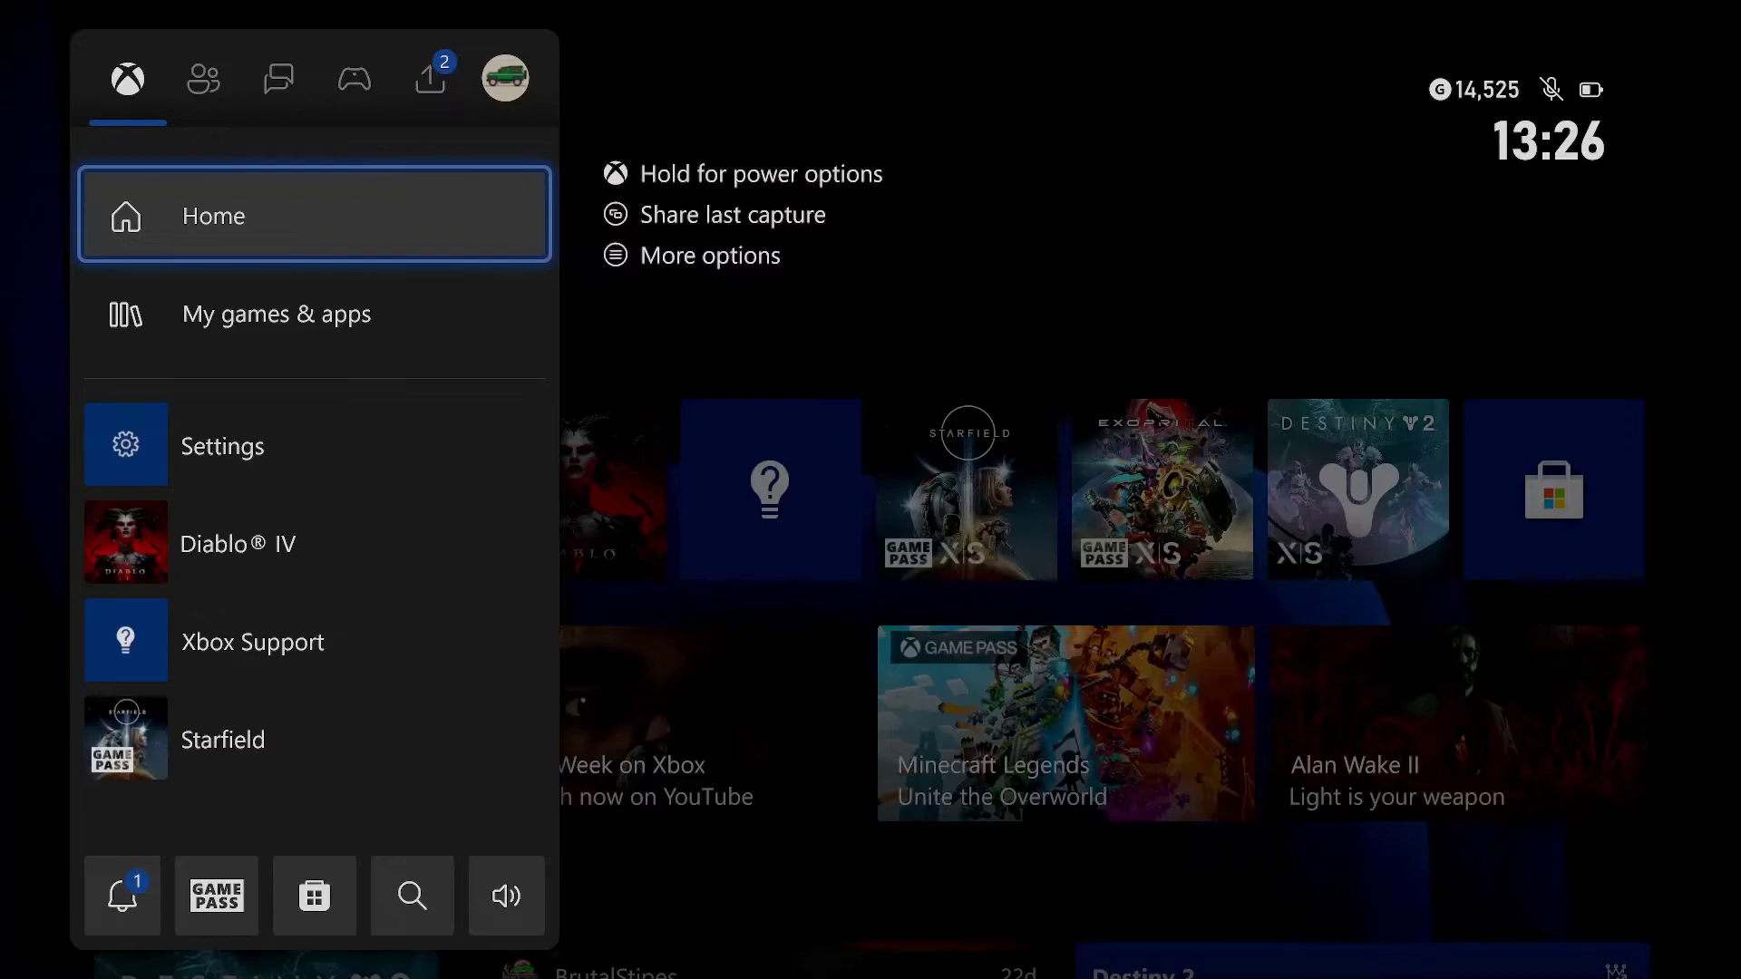
pyautogui.press('super')
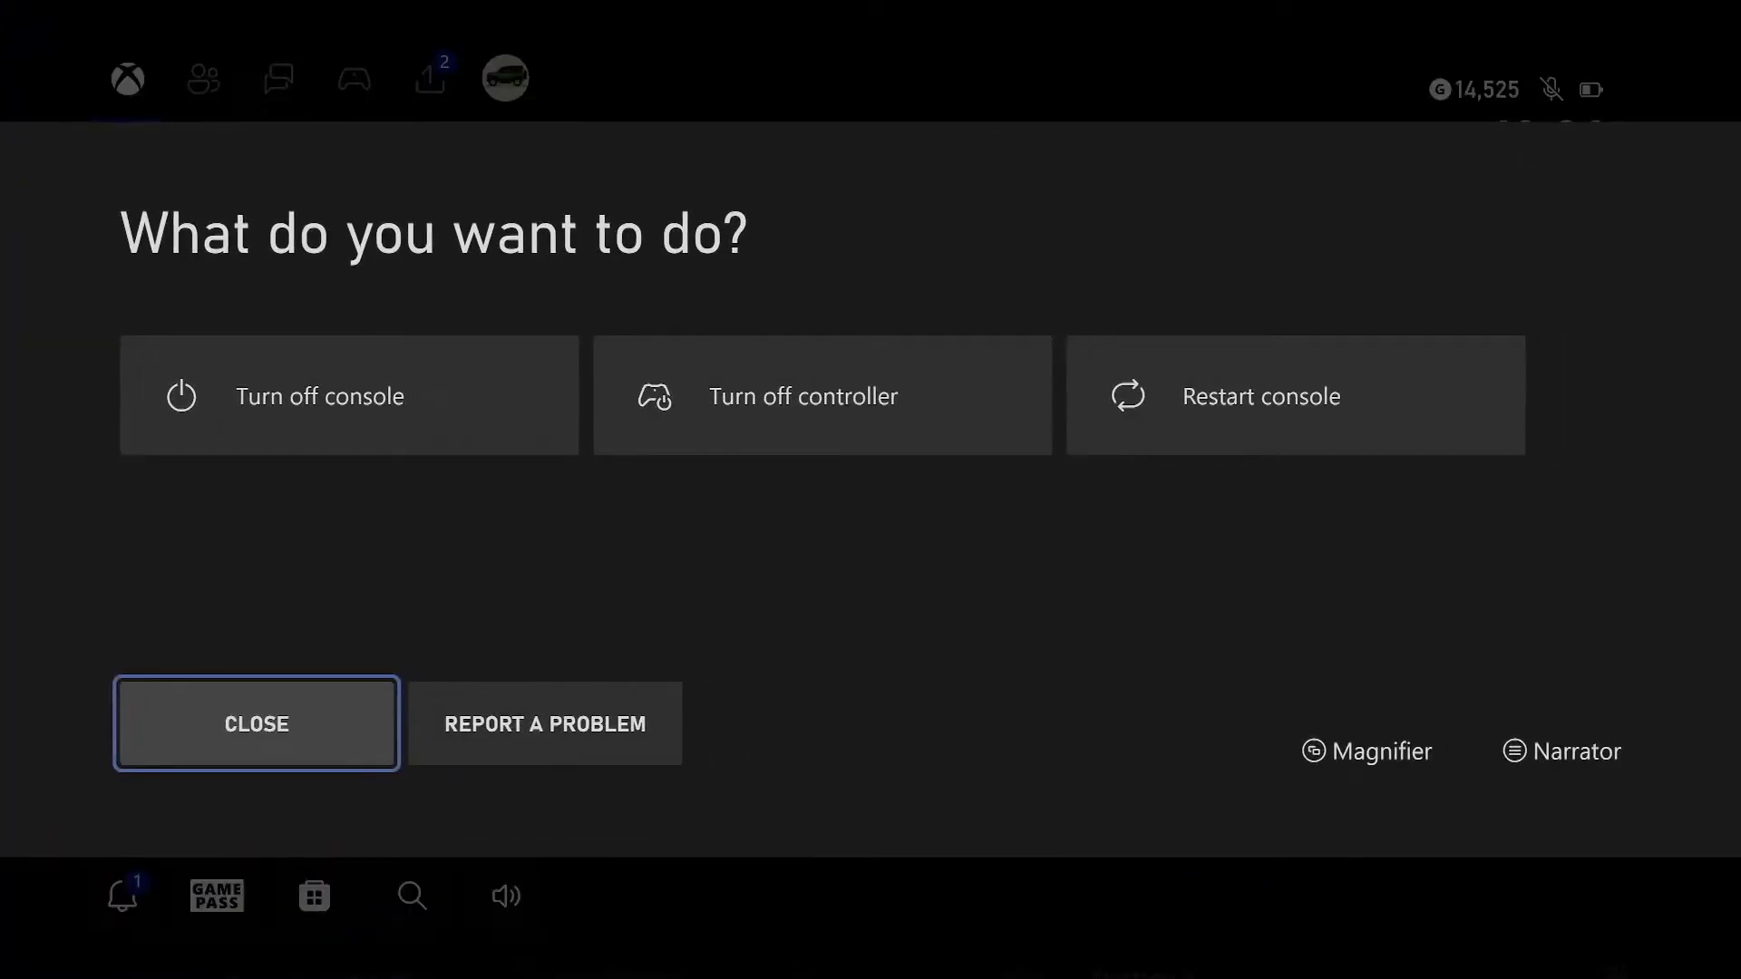
pyautogui.press('Up')
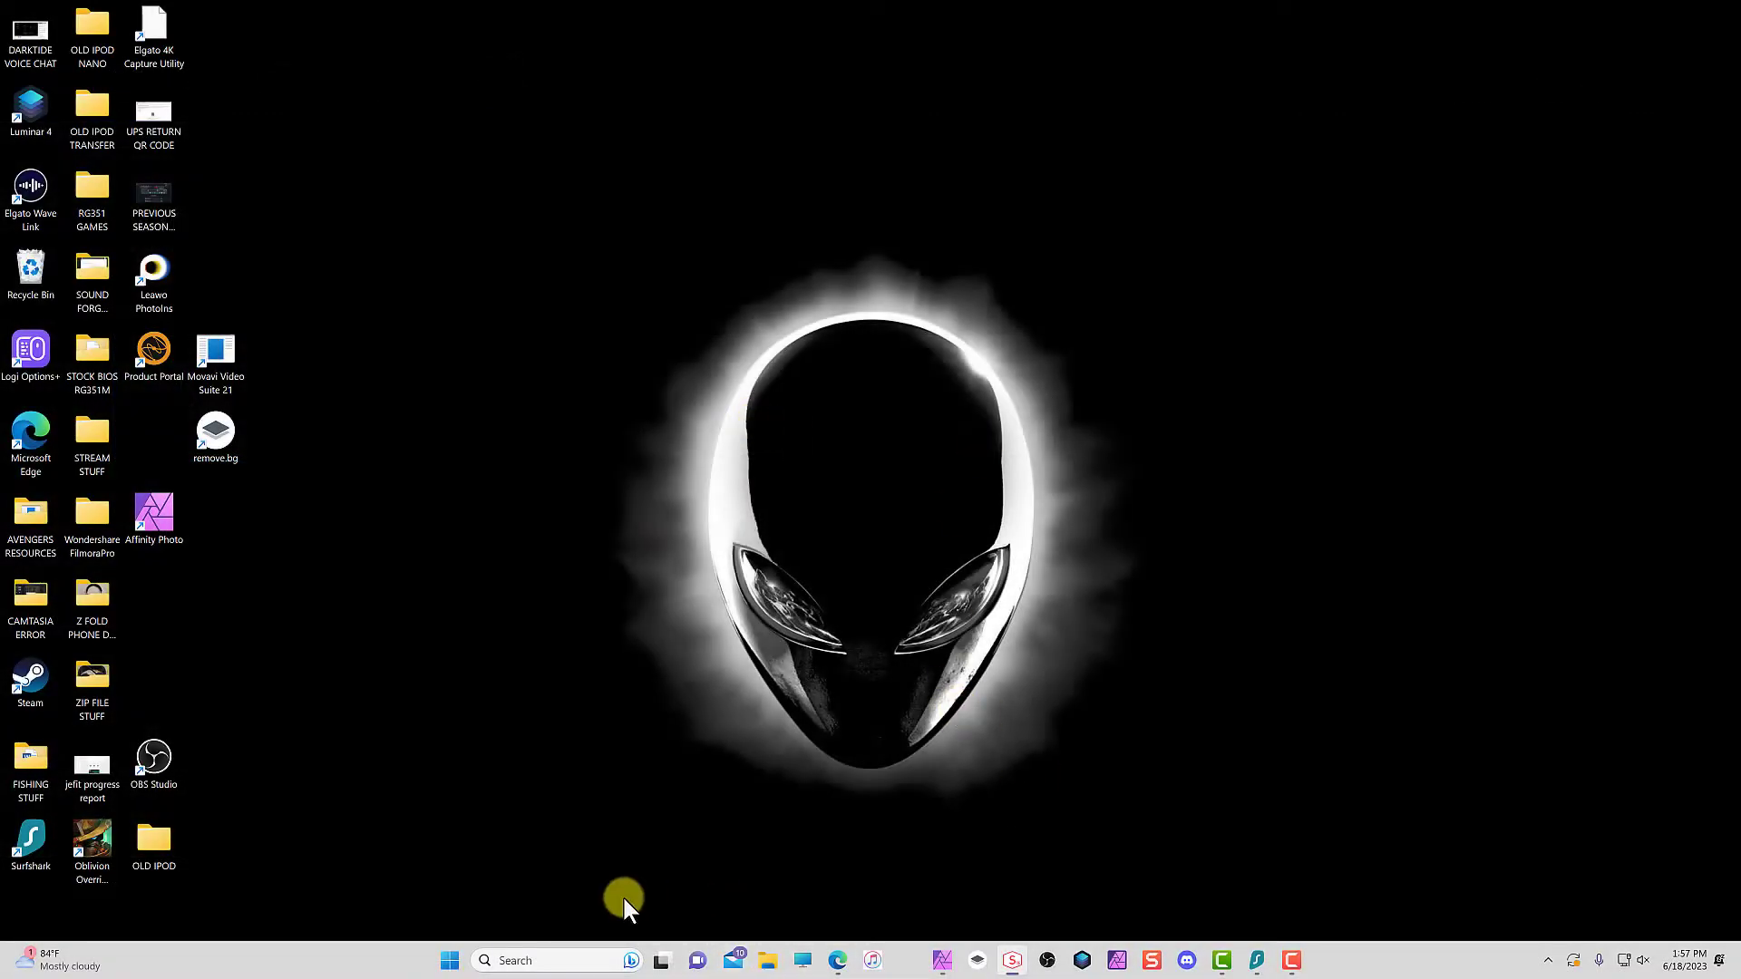
# - Switch to the PC, launch the Xbox app from the recent searches, and connect remotely to the WEDZ SERIES X console
pyautogui.click(535, 963)
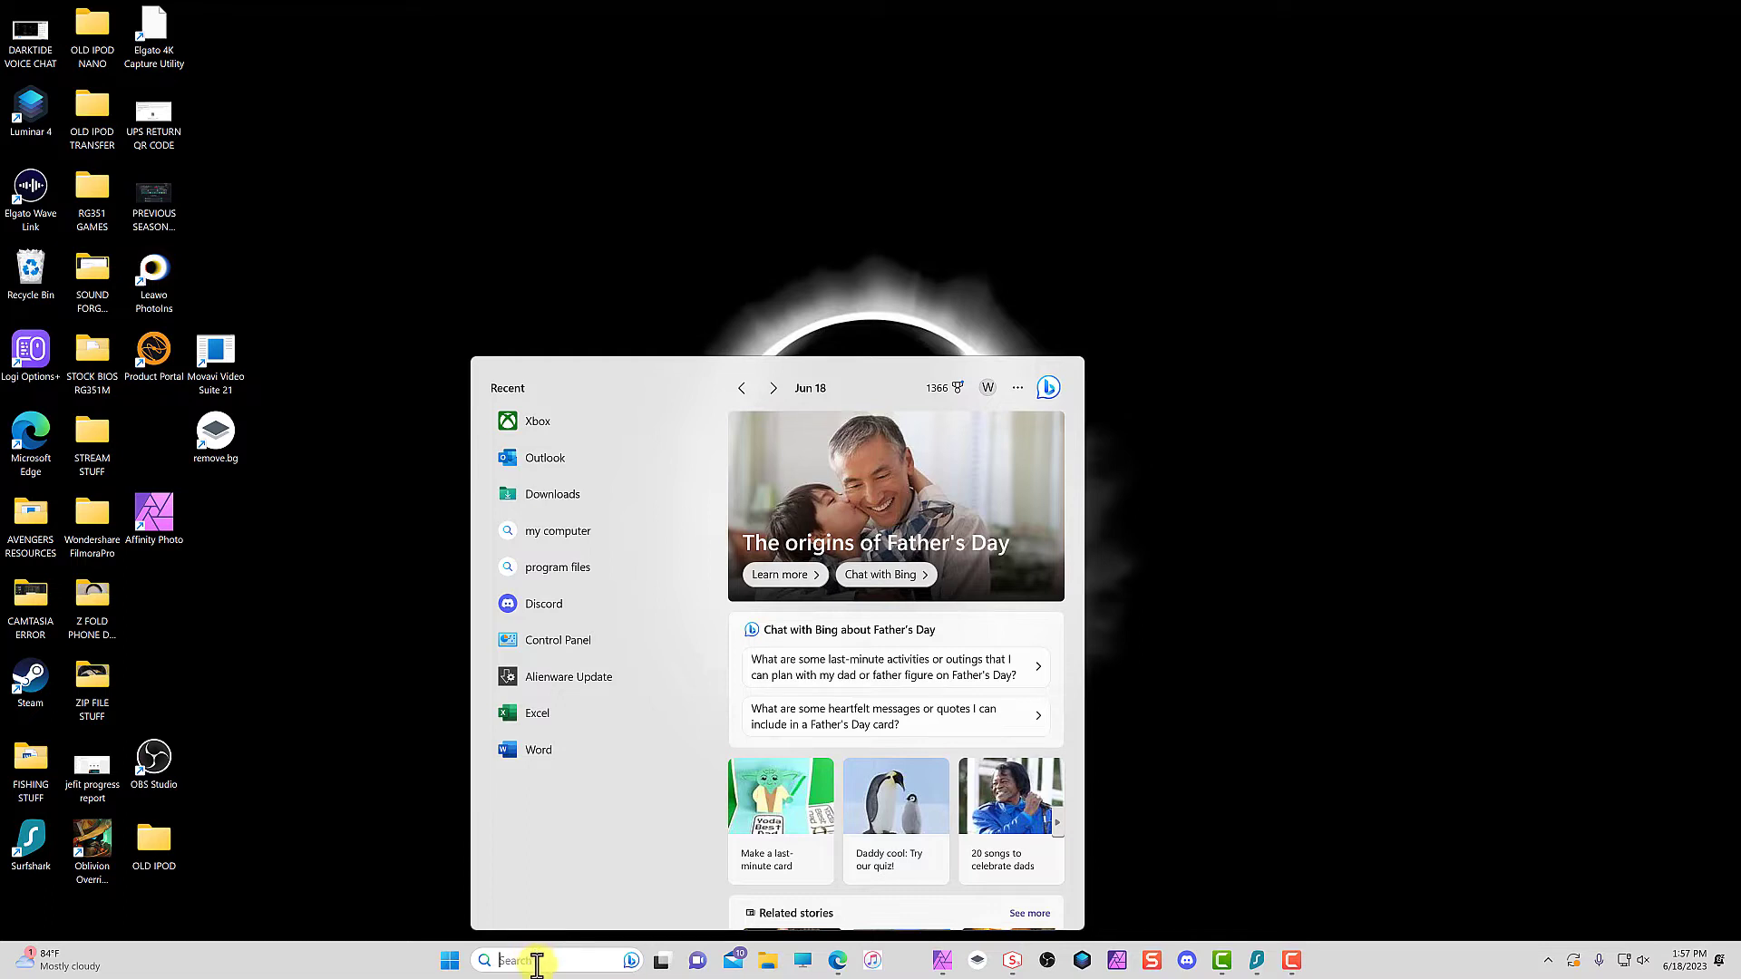
pyautogui.click(535, 425)
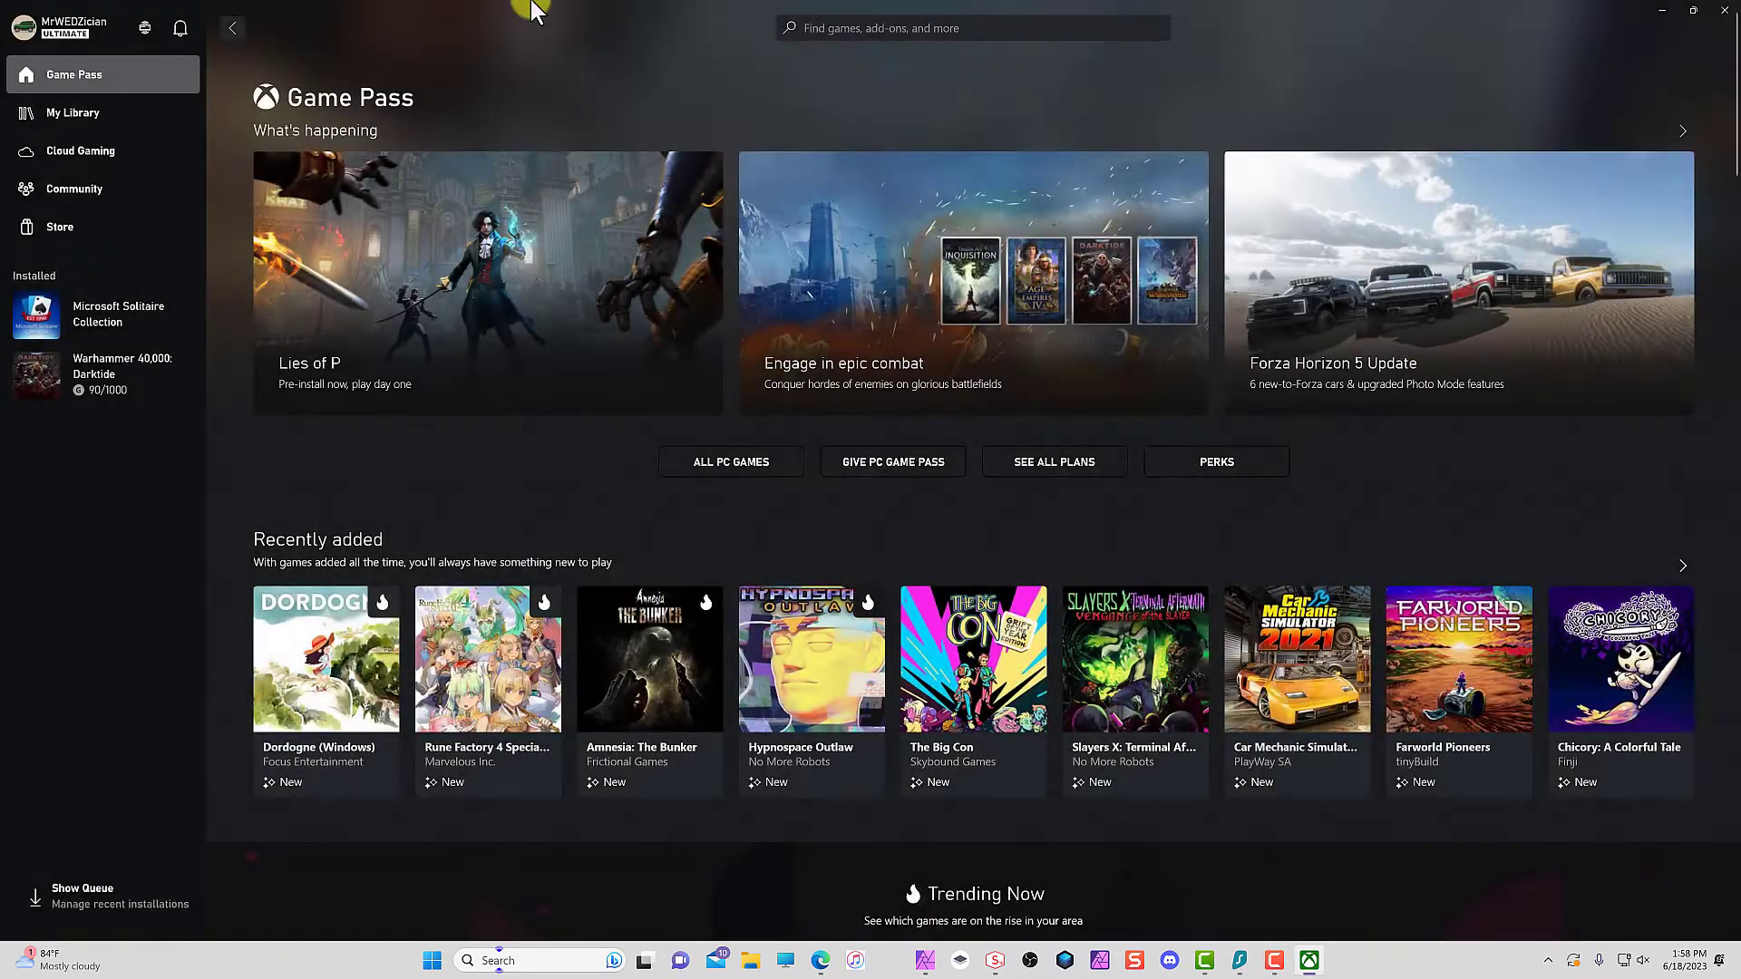
pyautogui.click(148, 32)
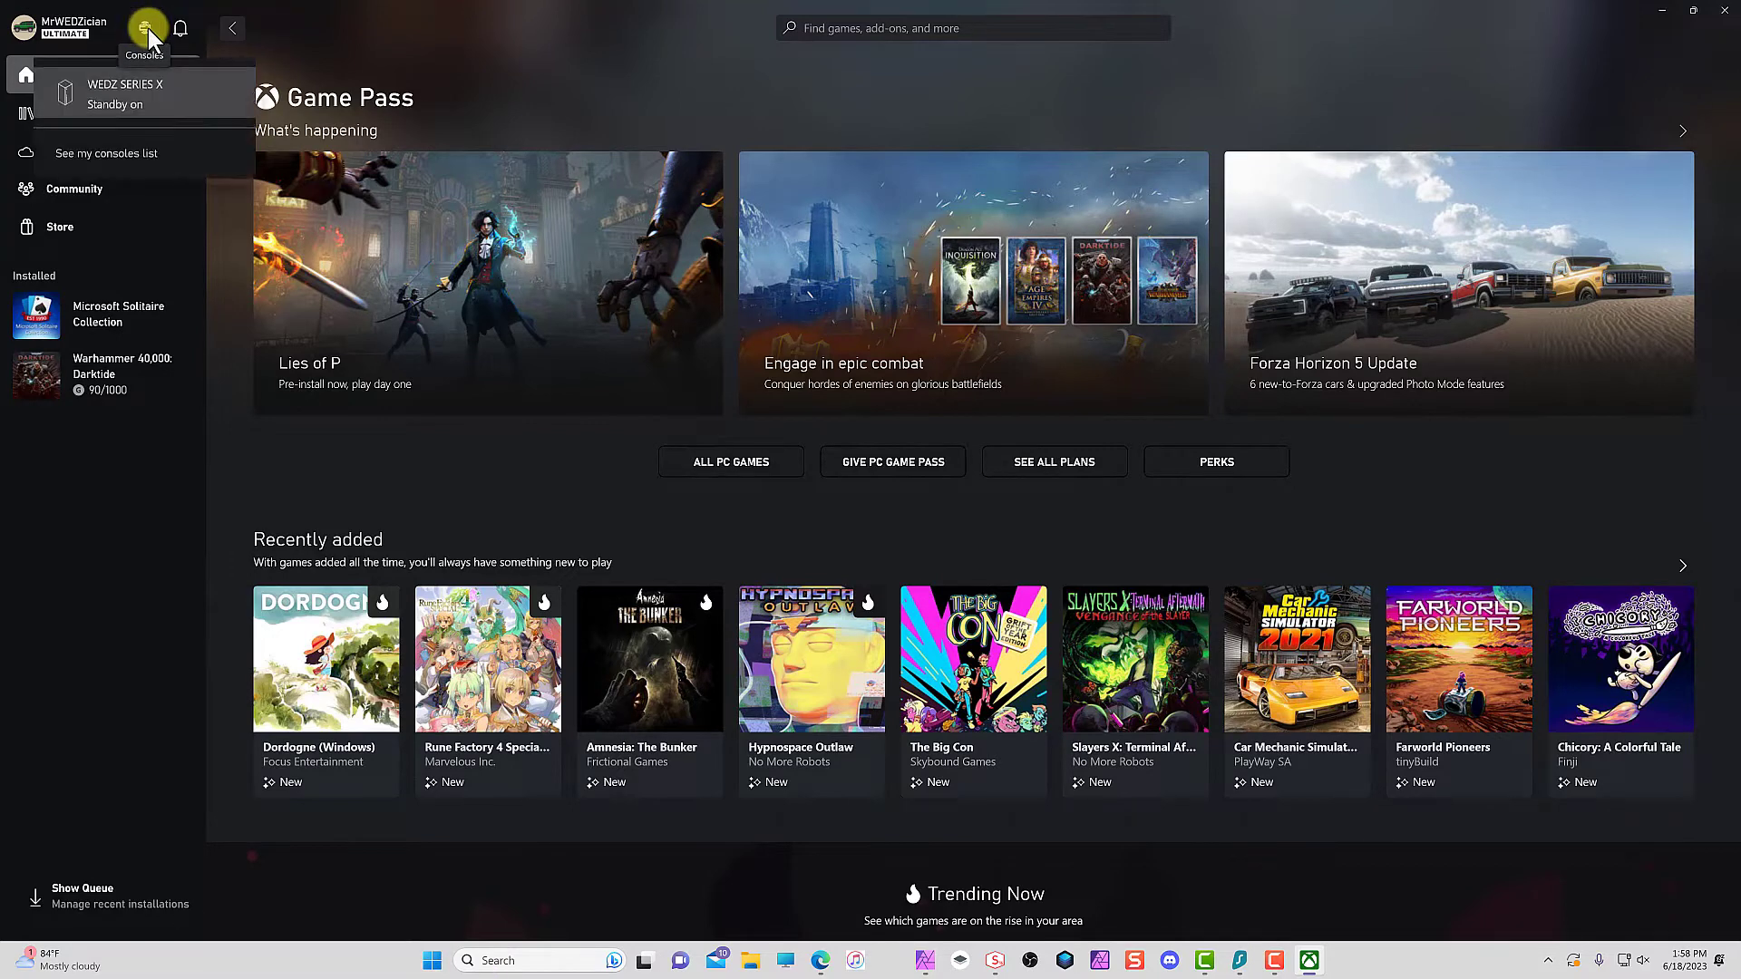
pyautogui.click(129, 90)
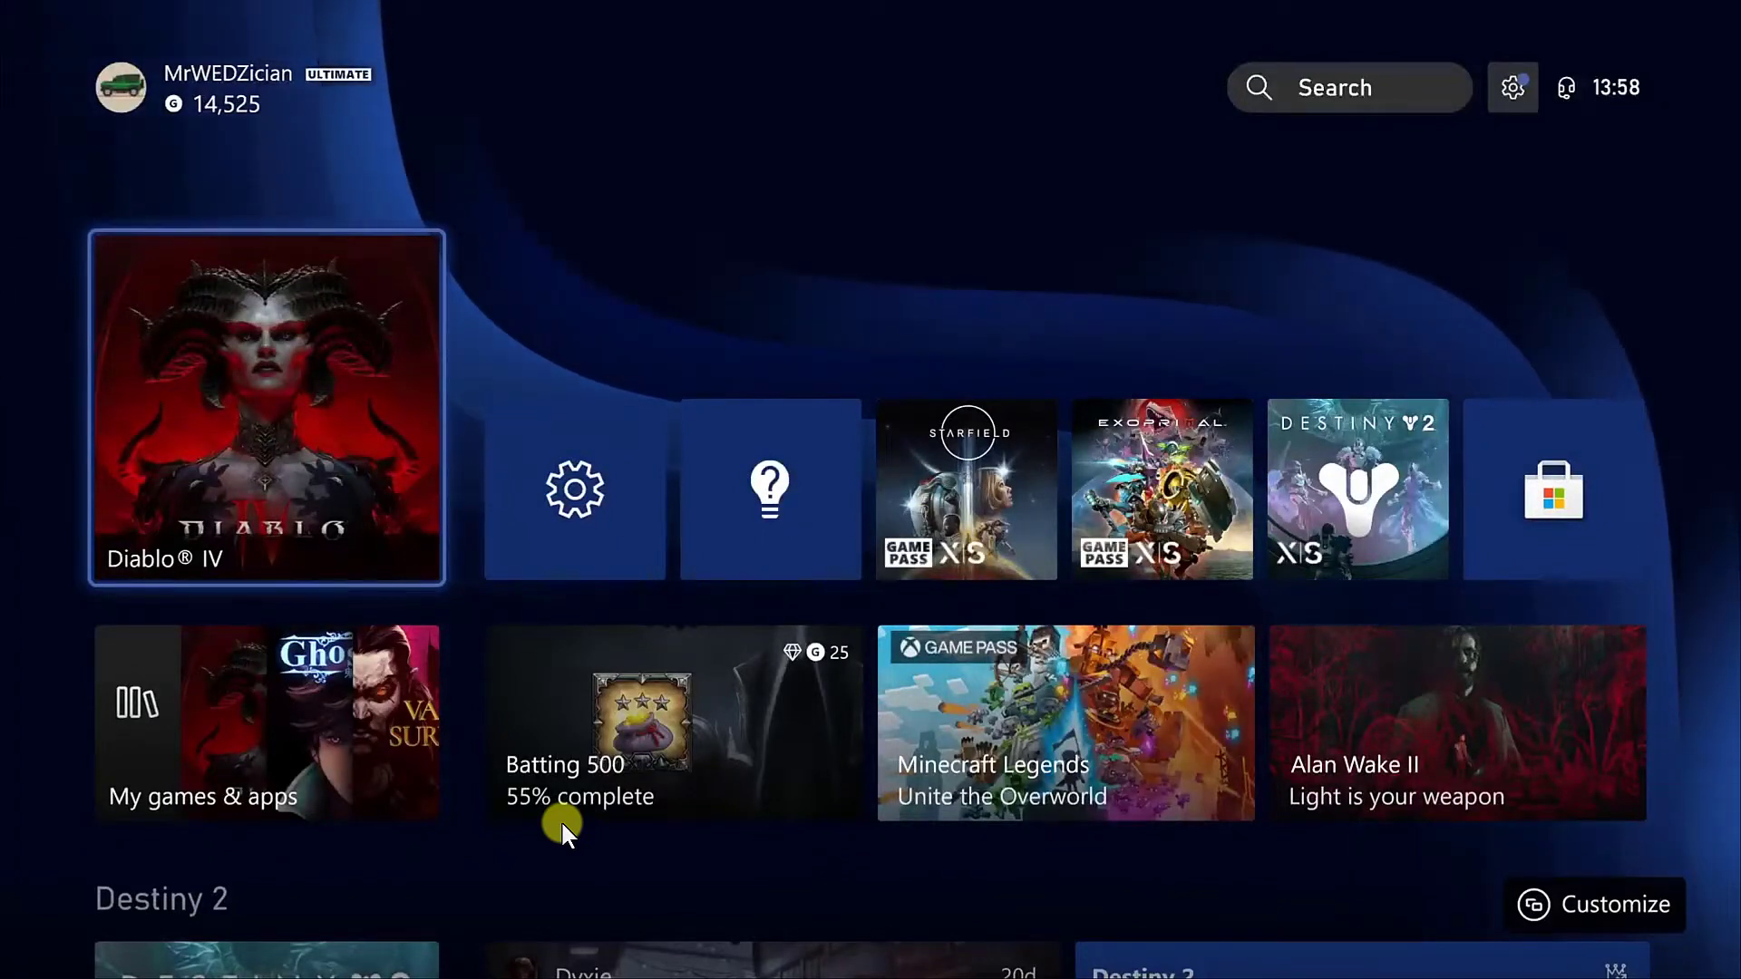
# - Test control of the streamed console by moving the highlight between the Diablo IV and Settings tiles and their neighbour
pyautogui.press('Right')
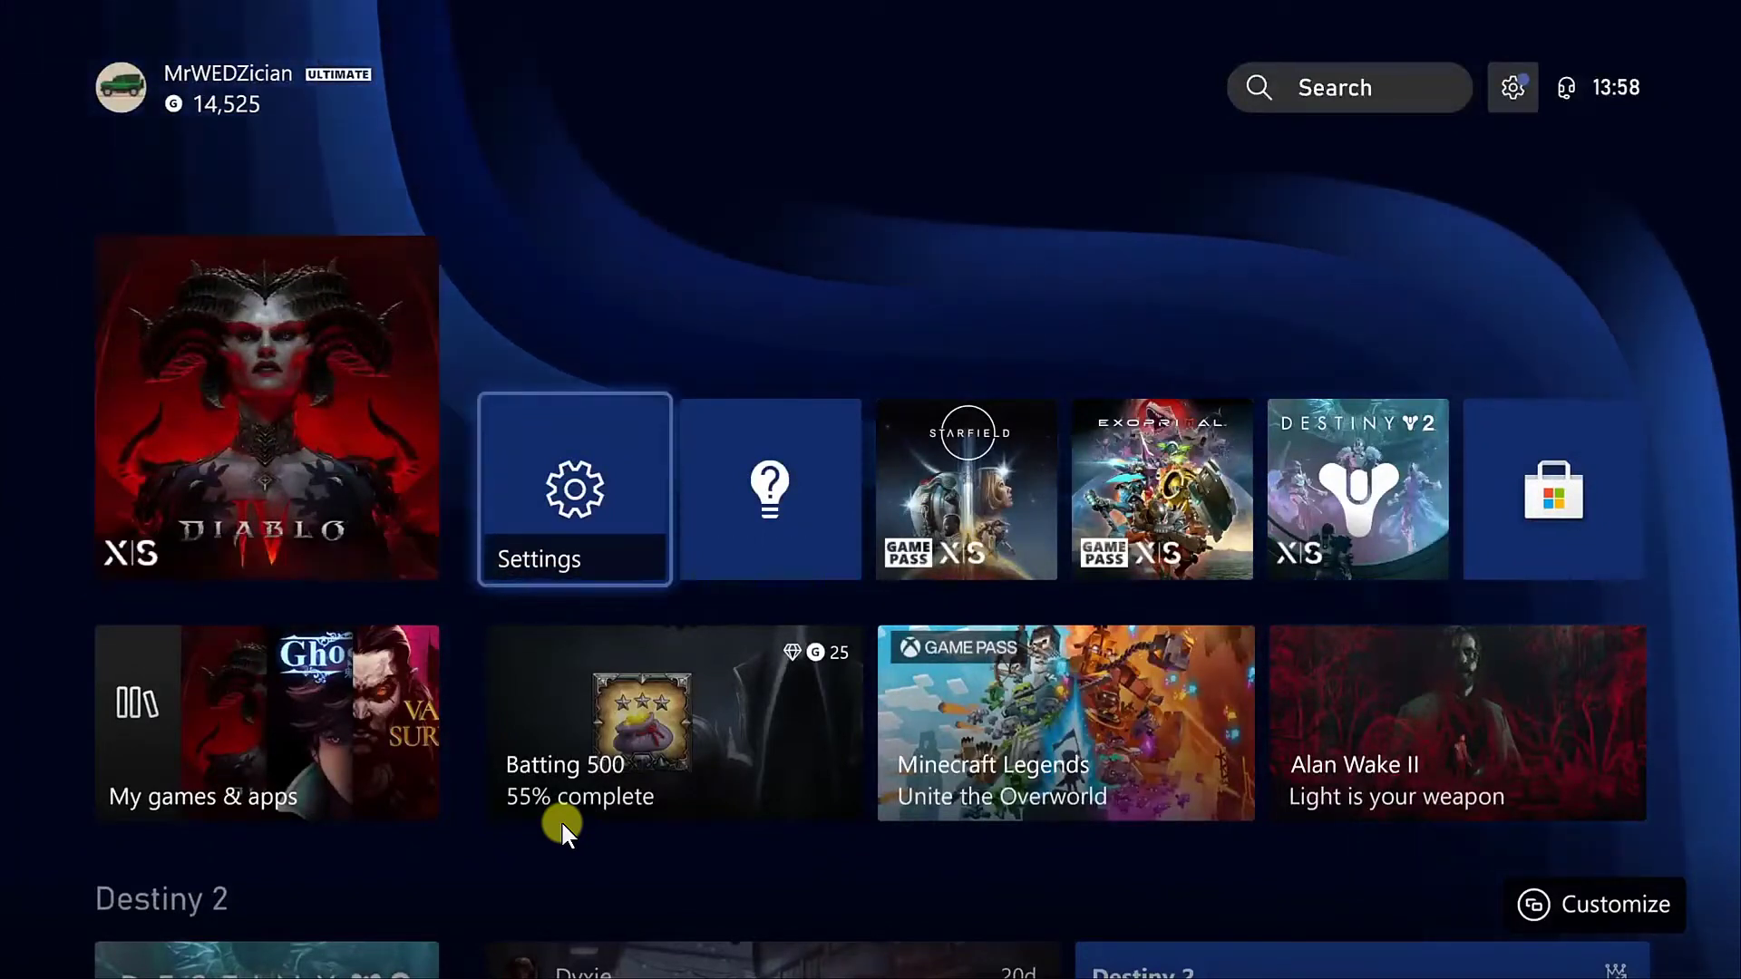
pyautogui.press('Right')
pyautogui.press('Left')
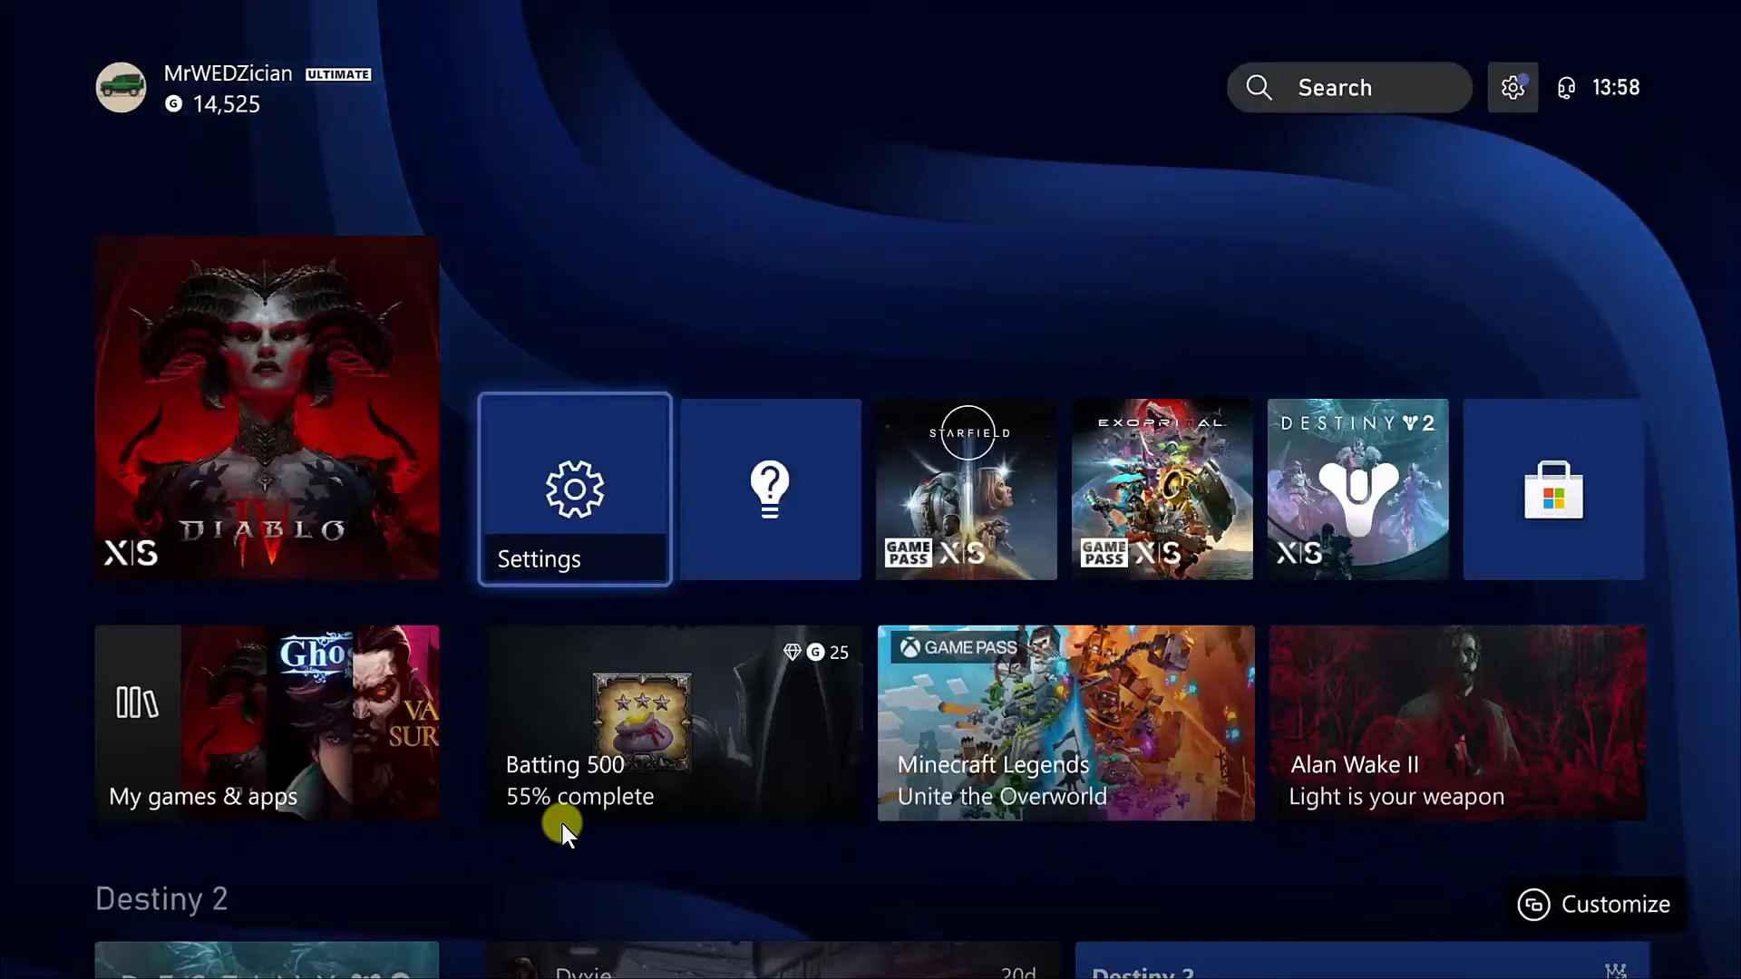
pyautogui.press('Left')
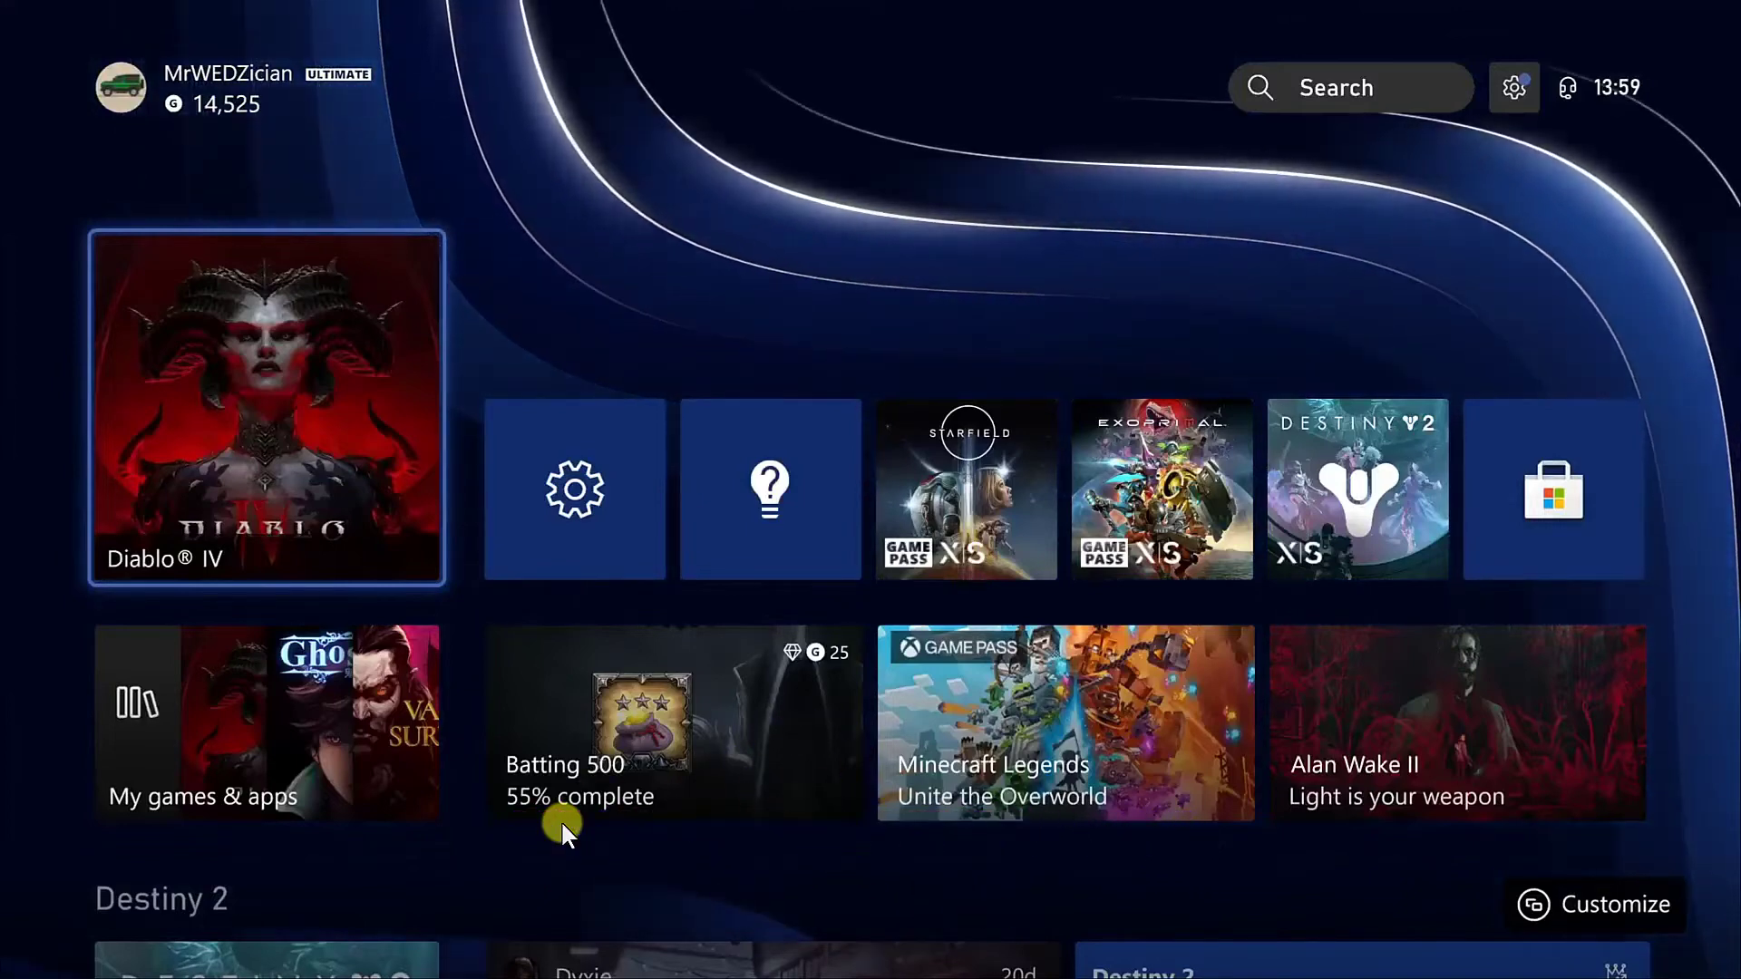
pyautogui.press('Right')
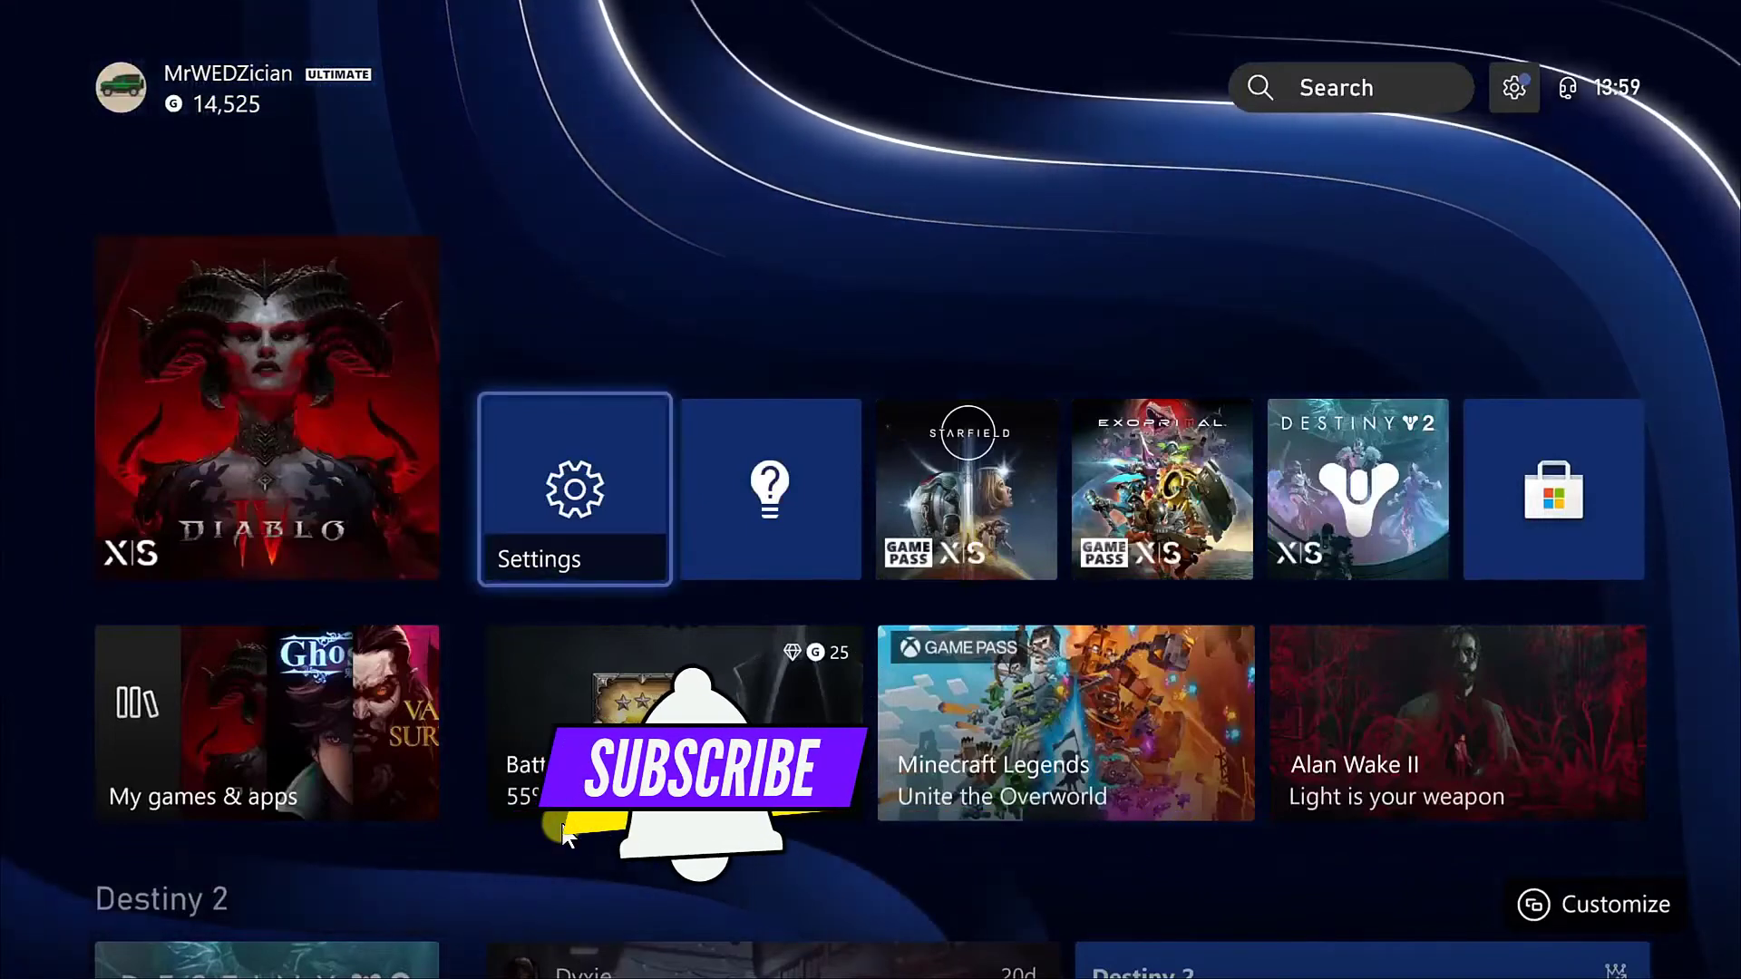